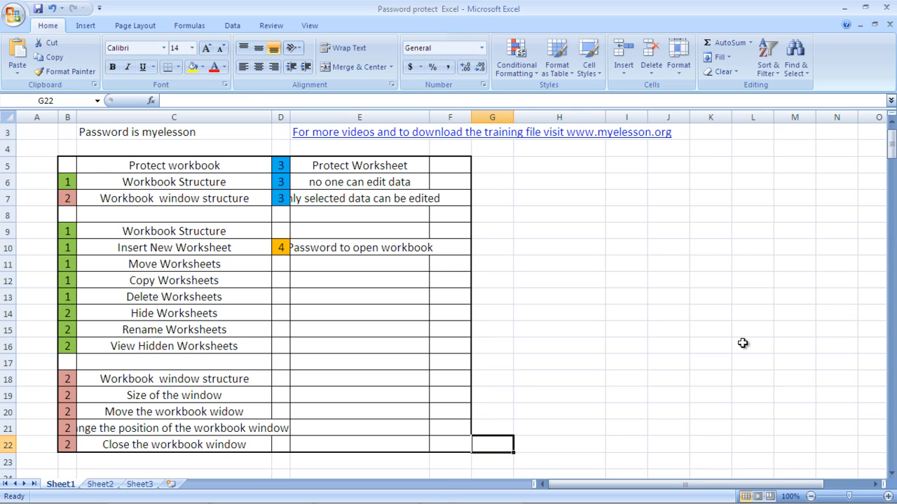
Step: Select the protection headings in cells C5, C7 and C6
click(205, 167)
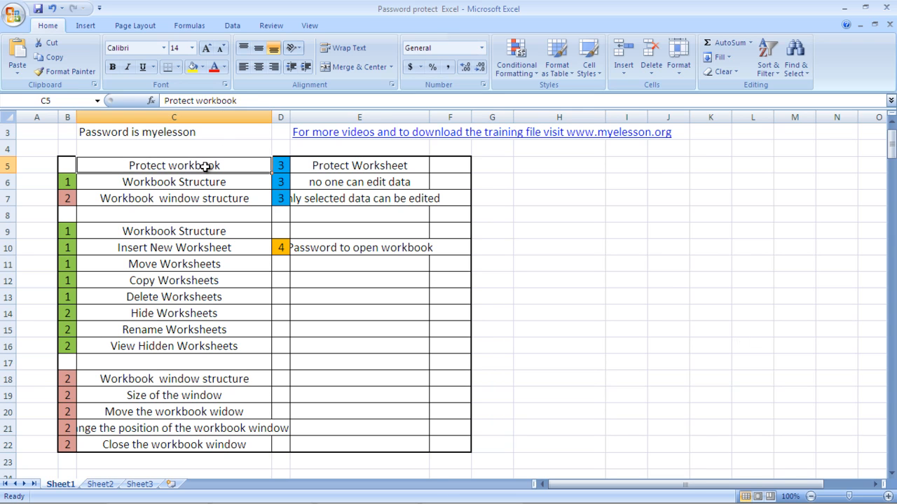
click(236, 200)
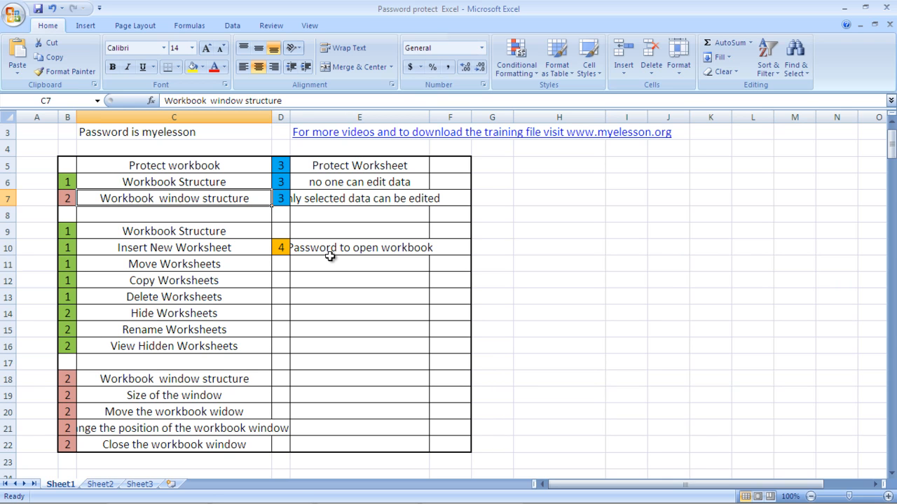
click(140, 183)
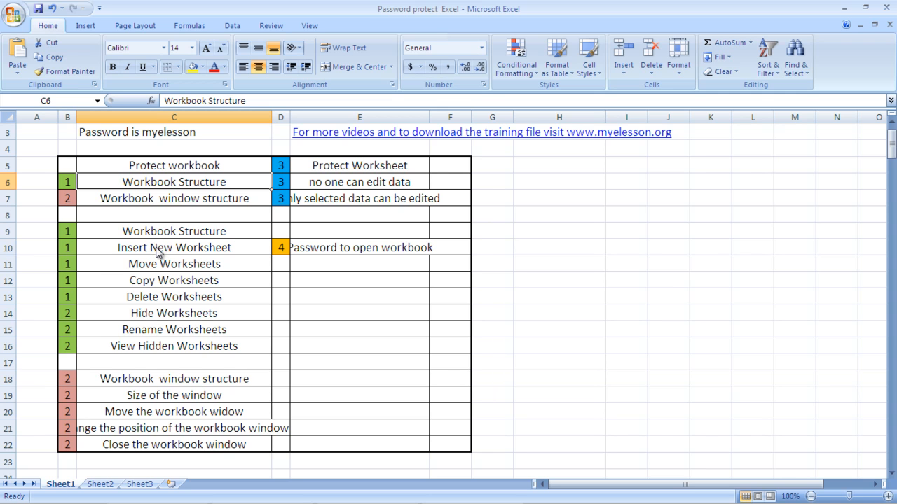
Step: Protect the workbook structure with a password, entered and confirmed, leaving windows unprotected
click(271, 26)
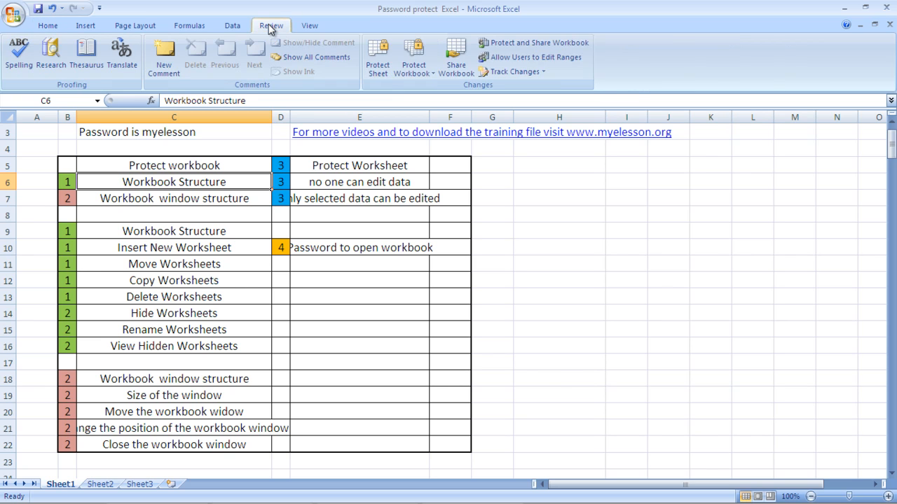
click(420, 67)
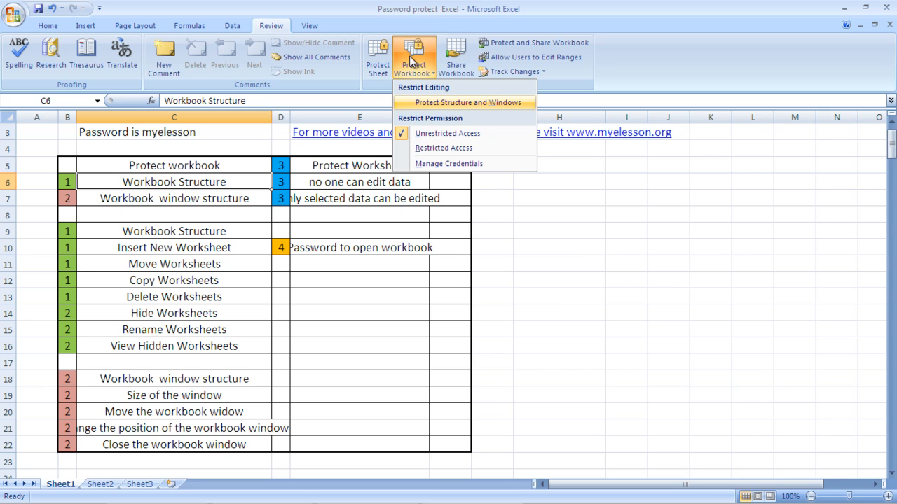
click(441, 104)
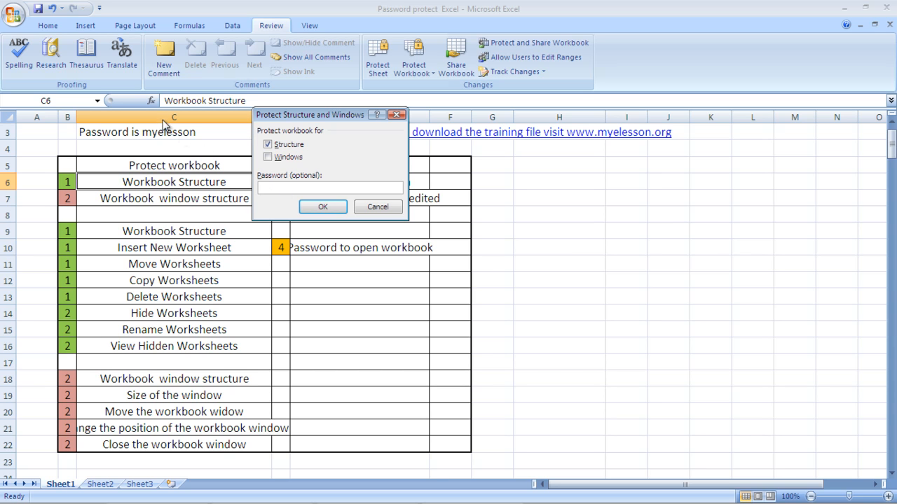
text(myel)
key(BackSpace)
key(BackSpace)
key(BackSpace)
key(BackSpace)
text(myelesson)
click(323, 208)
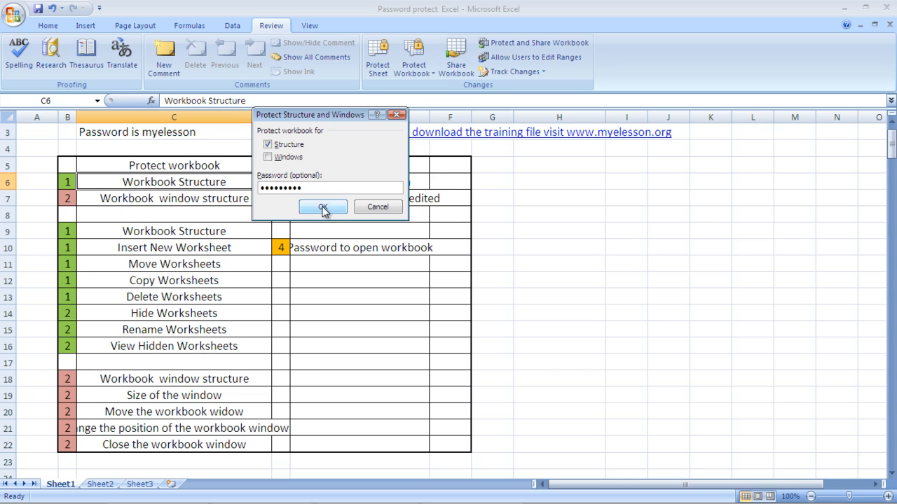
text(mye)
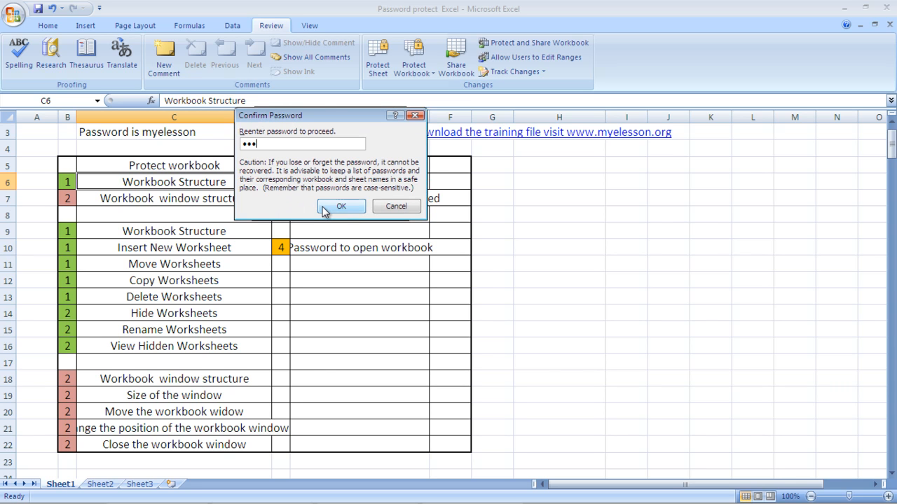
text(lesson)
click(323, 207)
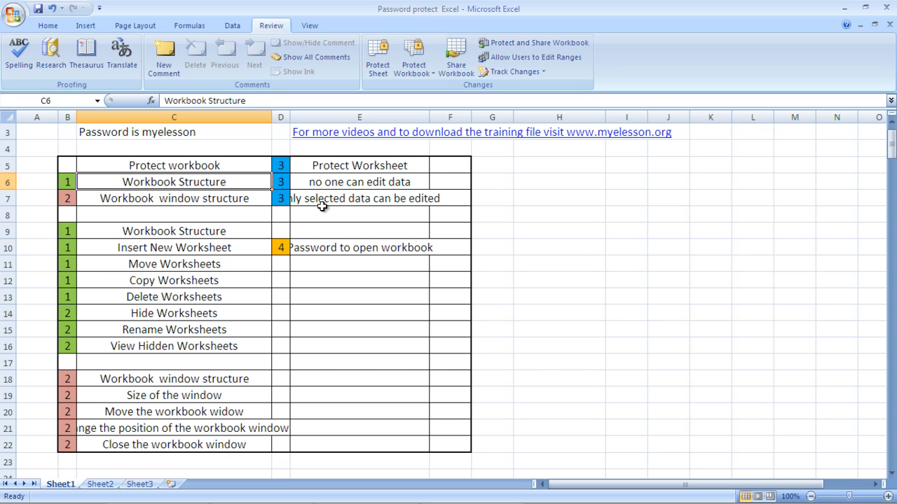
right_click(72, 491)
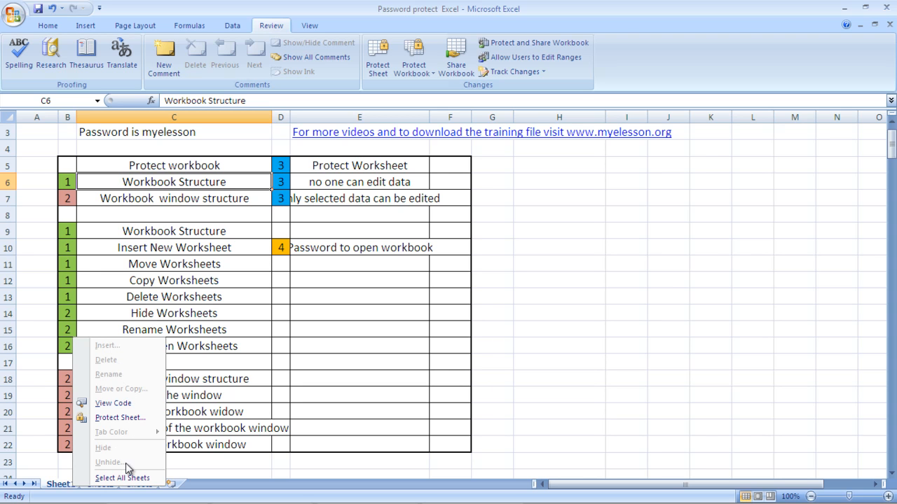
click(226, 465)
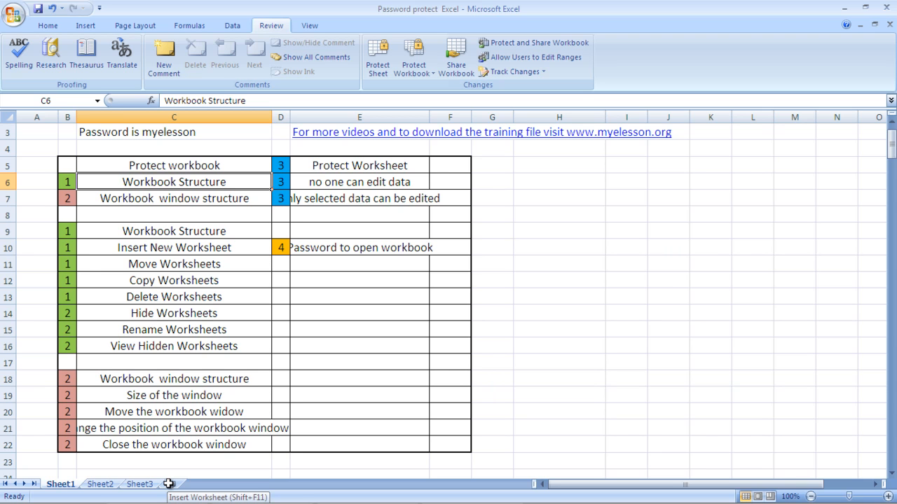
click(421, 377)
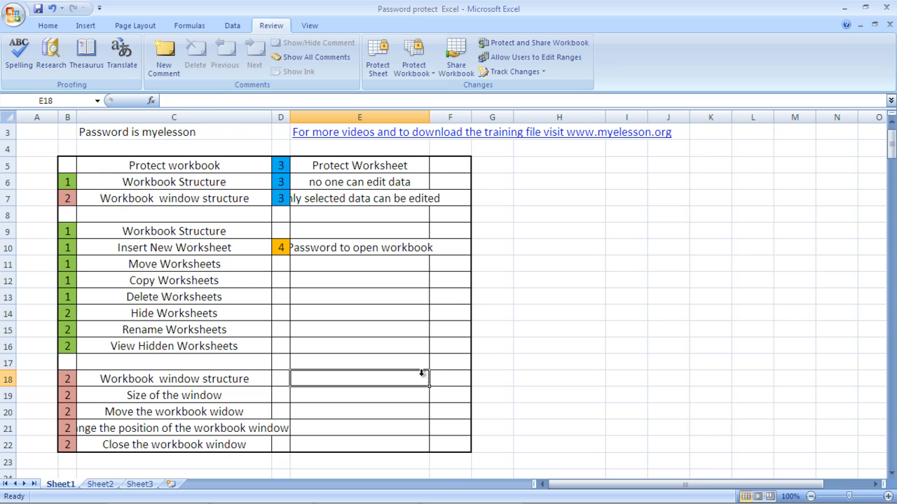
Step: Enter the workbook password in Unprotect Workbook to lift the structure protection
click(413, 77)
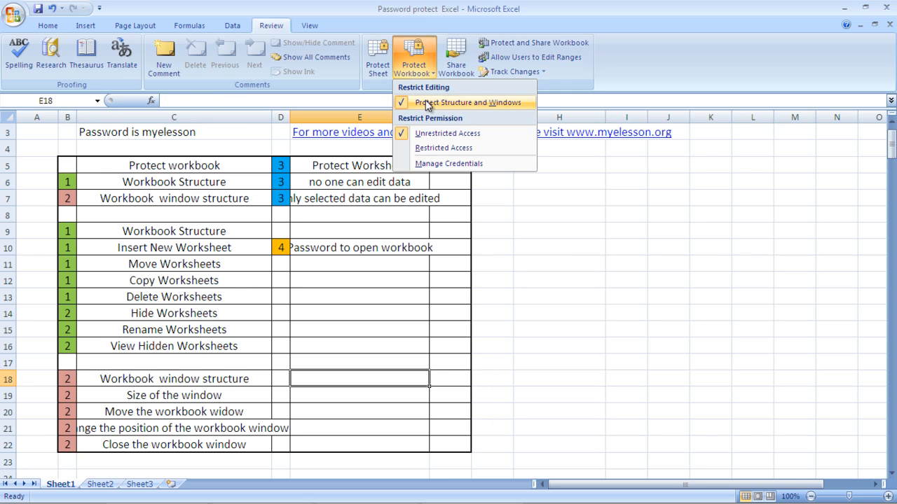
click(426, 102)
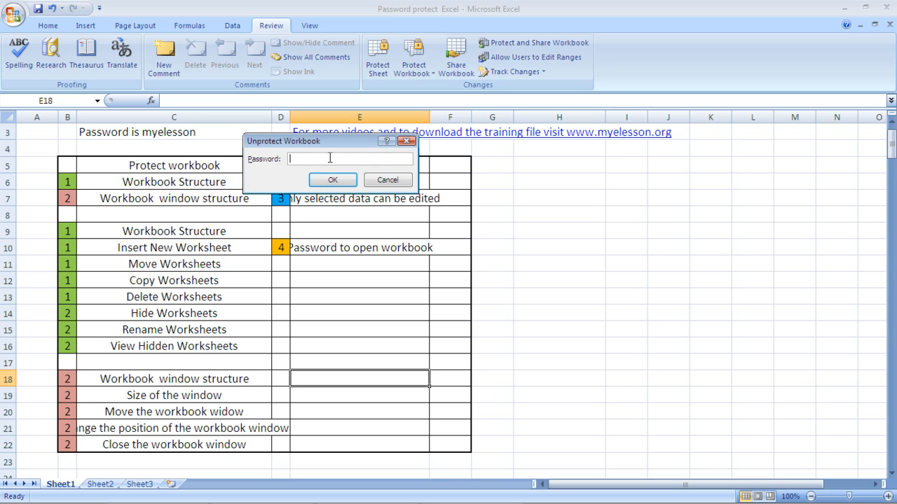
text(myelesson)
key(Return)
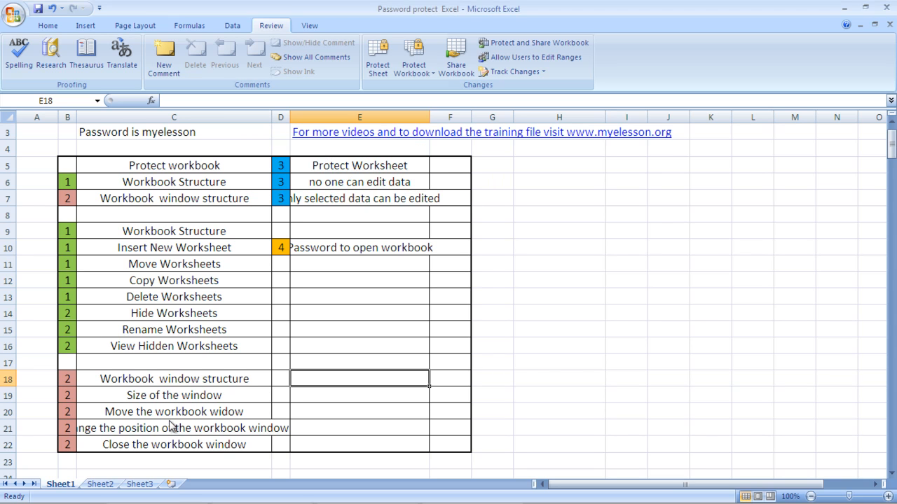
Step: Insert Sheet4, then return to Sheet1, check its tab menu, and select cell E13
click(172, 485)
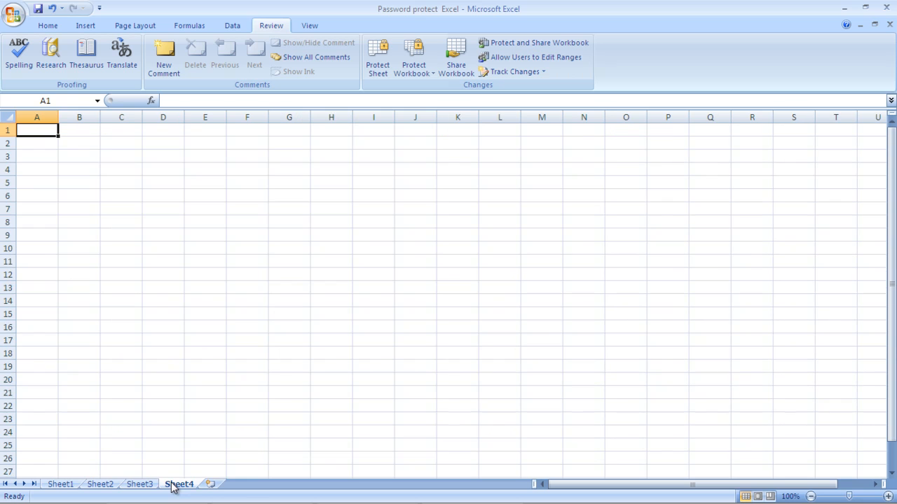
click(147, 486)
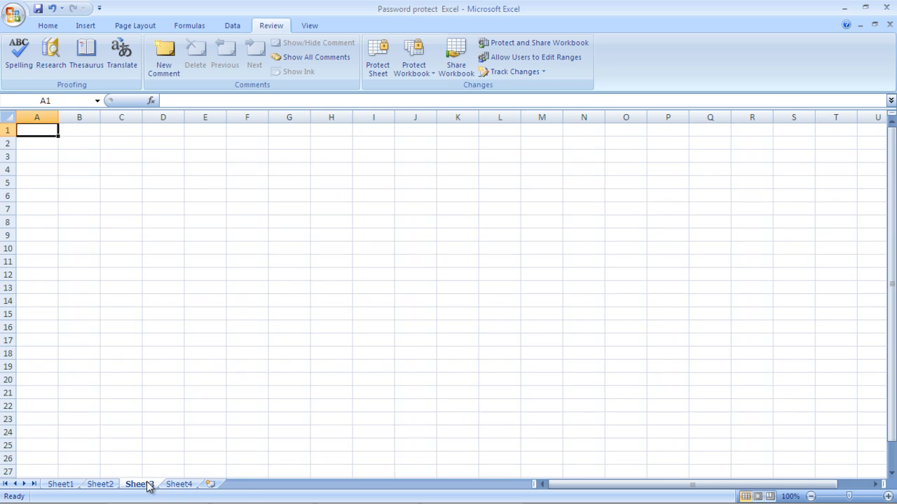
click(60, 485)
right_click(73, 486)
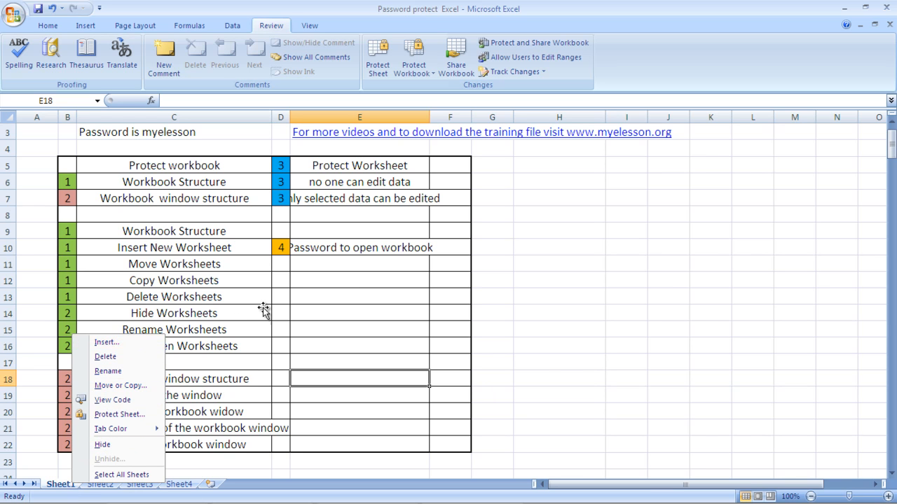
click(356, 290)
click(356, 290)
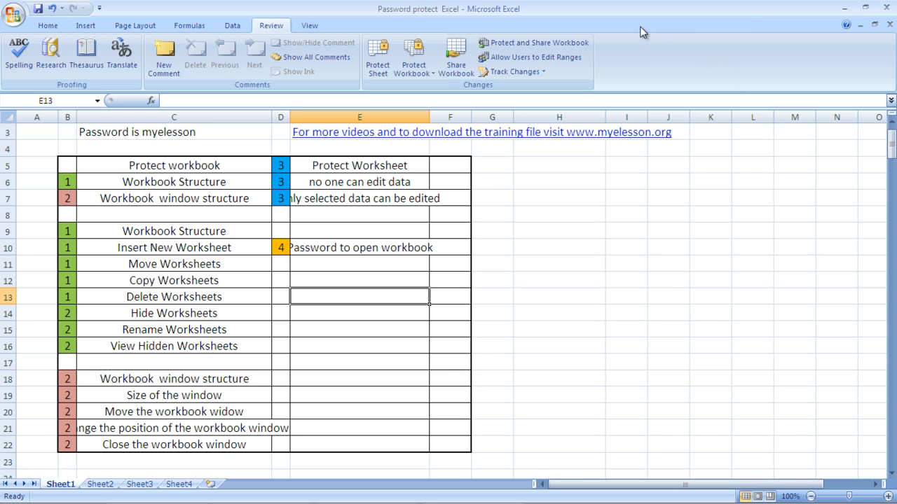
Step: Restore, move and re-maximize the window, then autofit column C to its longest entry
click(874, 24)
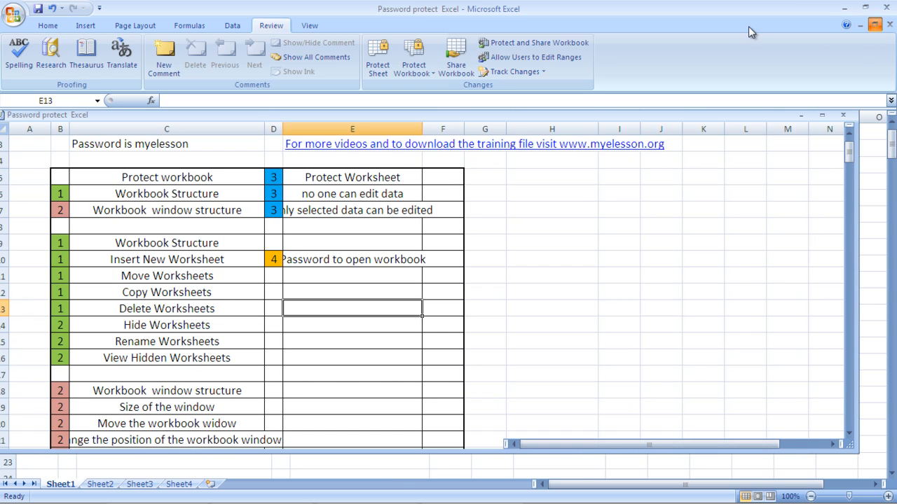
mouse_move(650, 114)
mouse_down()
mouse_move(693, 107)
mouse_move(669, 217)
mouse_move(664, 138)
mouse_move(681, 109)
mouse_move(638, 127)
mouse_up()
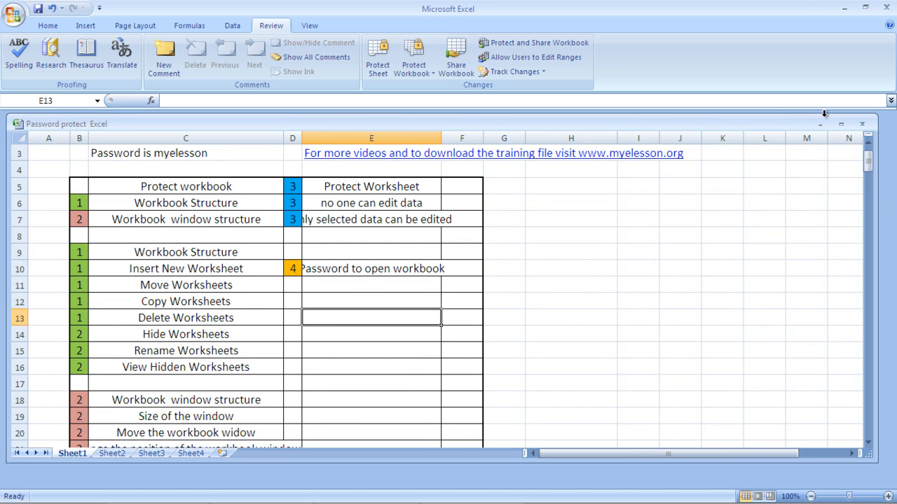
click(841, 124)
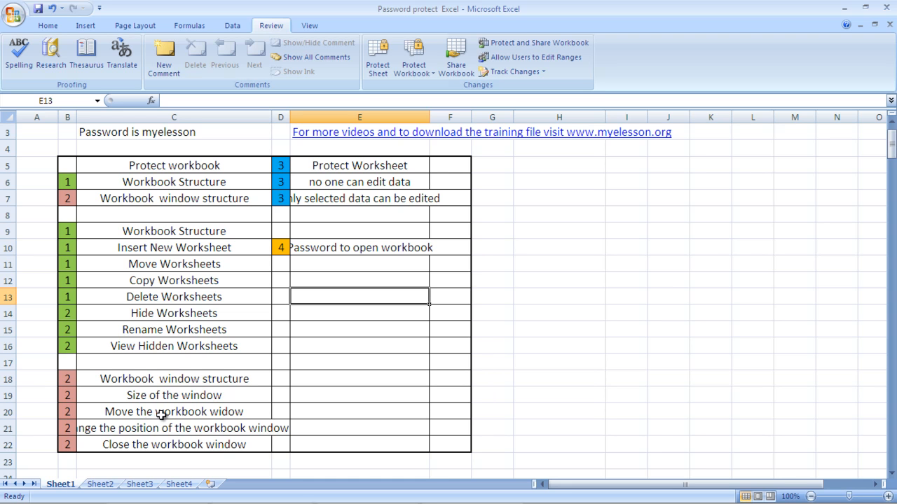
double_click(272, 117)
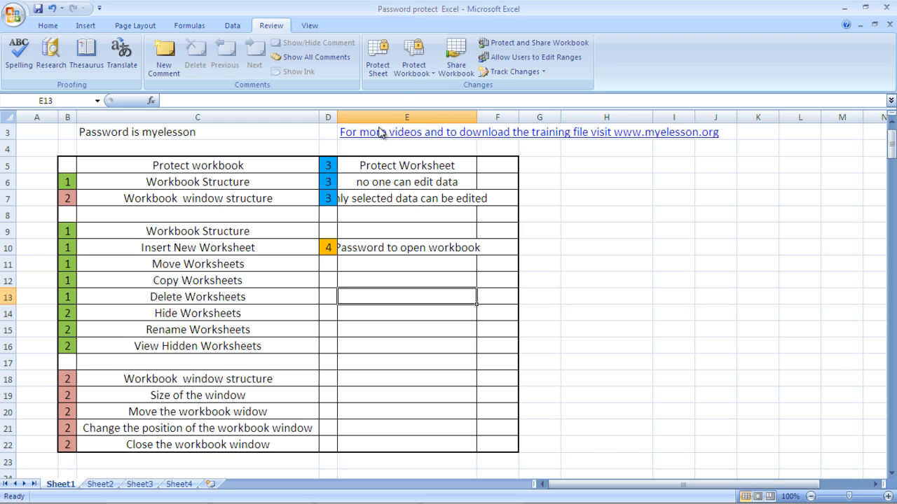
Step: Protect the workbook windows only, with Structure unchecked and a confirmed password
click(411, 73)
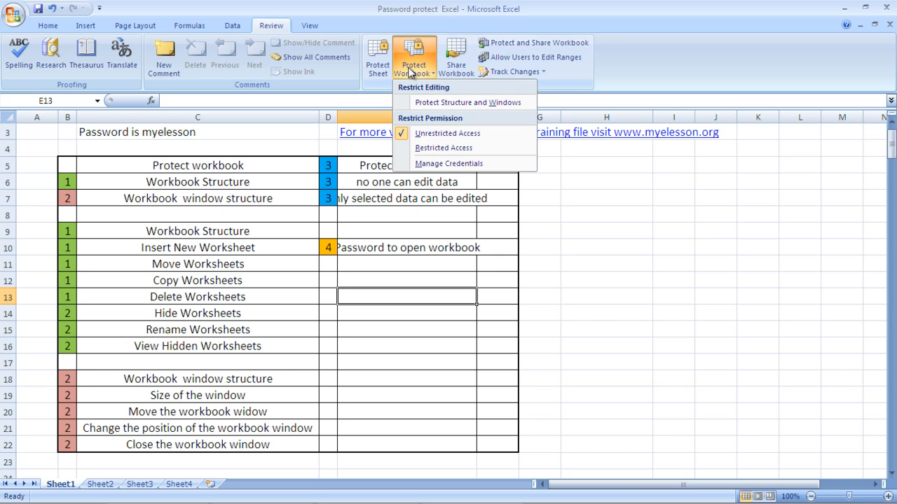
click(435, 106)
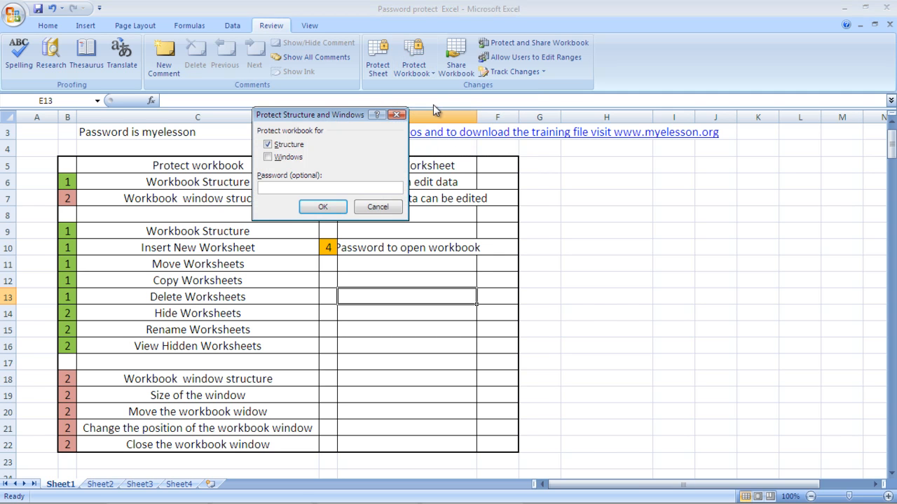
click(269, 157)
click(269, 145)
click(279, 186)
text(myelesson)
key(Return)
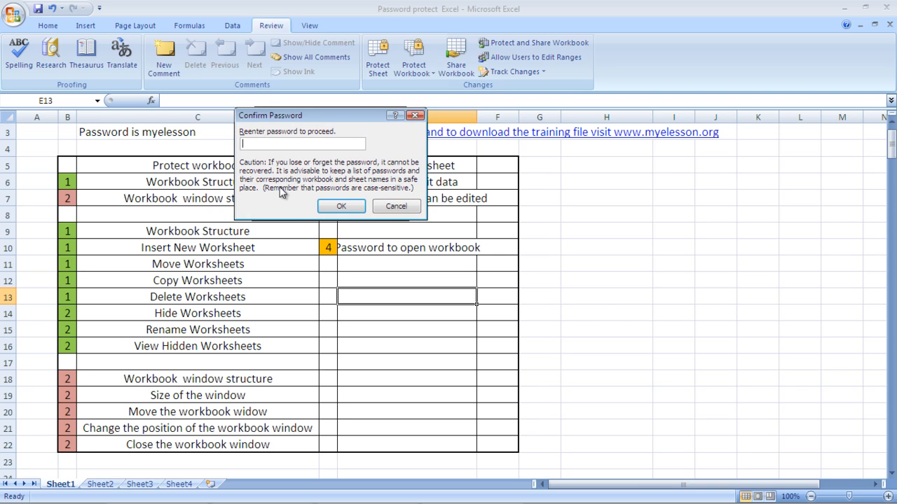
text(myelesson)
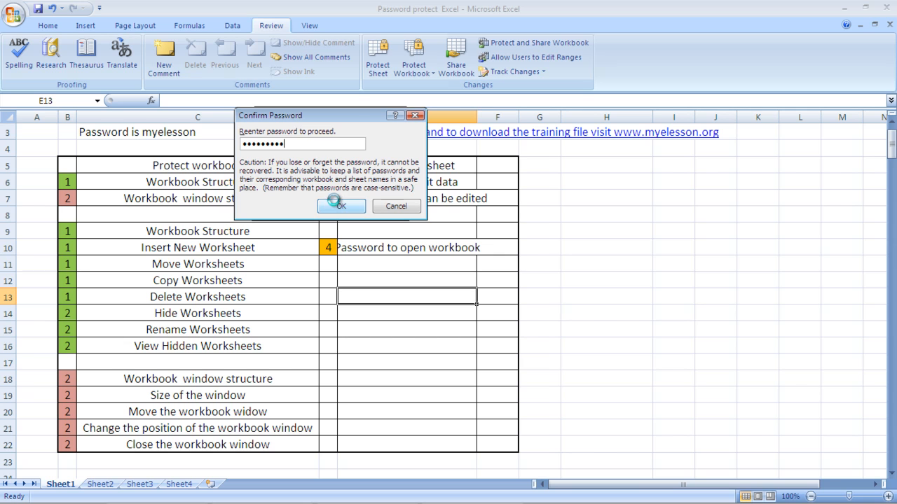
click(334, 200)
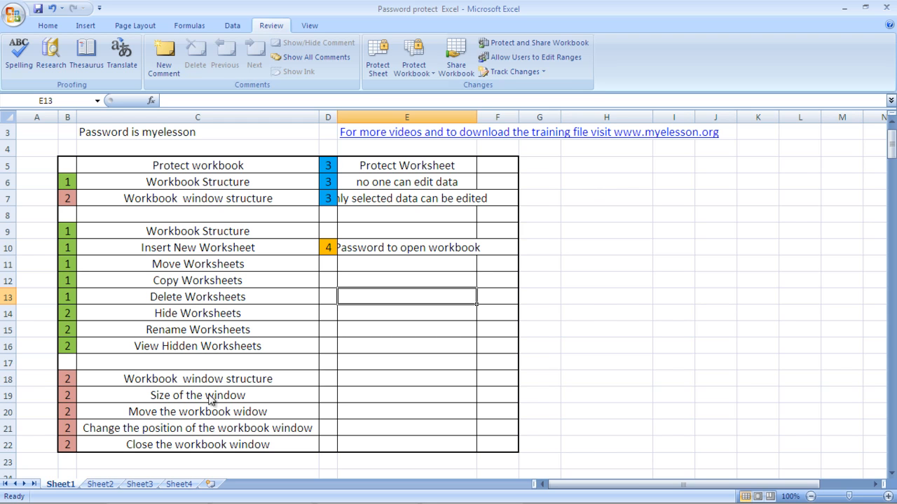
Step: Close Excel, choosing Yes to save changes to 'Password protect Excel.xlsx'
click(888, 8)
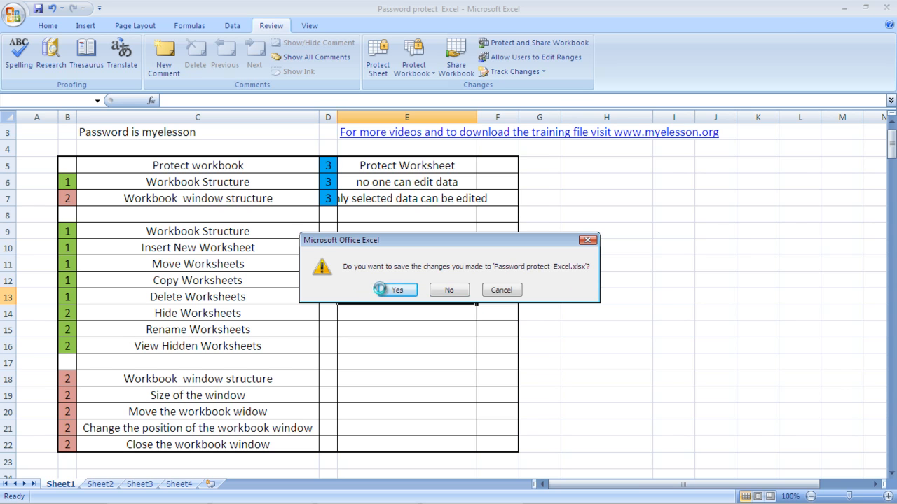
click(396, 294)
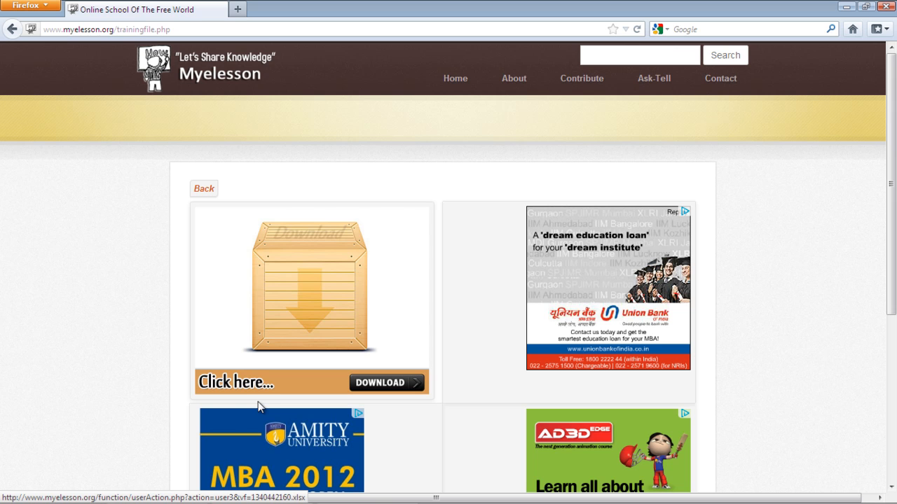
Step: Dismiss the Start menu and minimise all windows with Win+D to show the desktop
key(super)
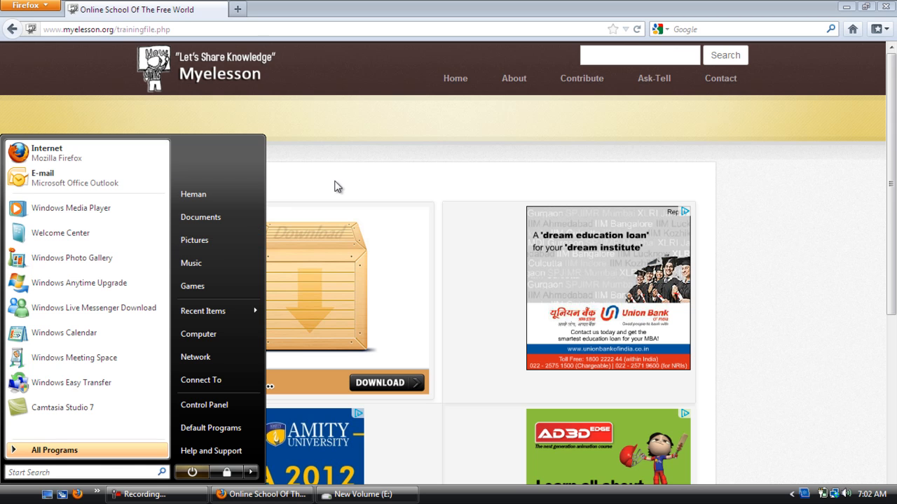
click(337, 139)
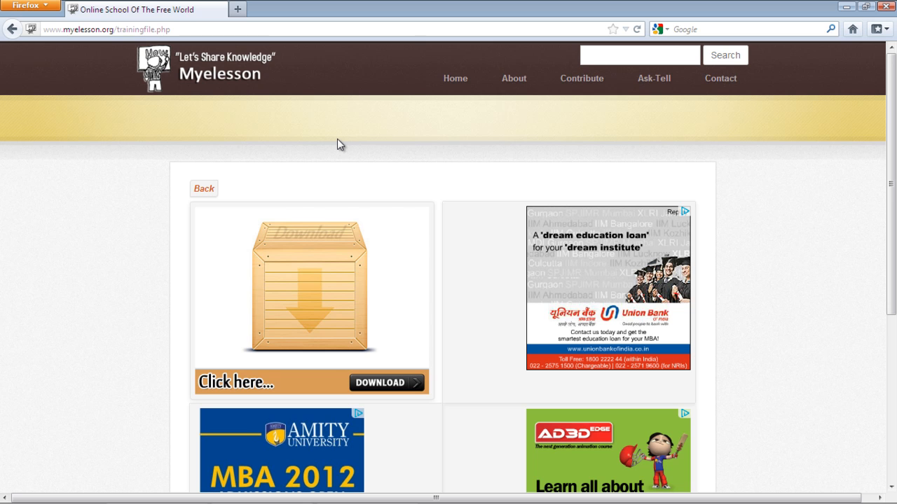
key(super+d)
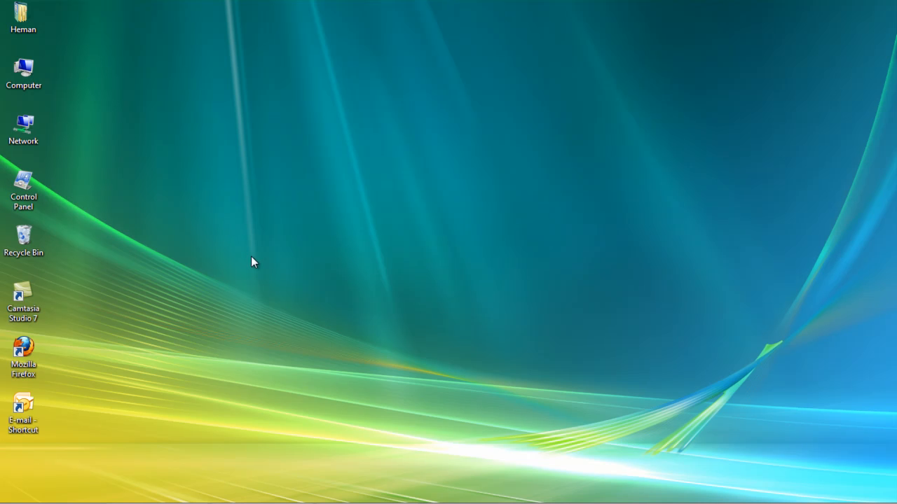
Step: Open Computer and create a new Microsoft Office Excel Worksheet on the desktop with its default name
click(26, 72)
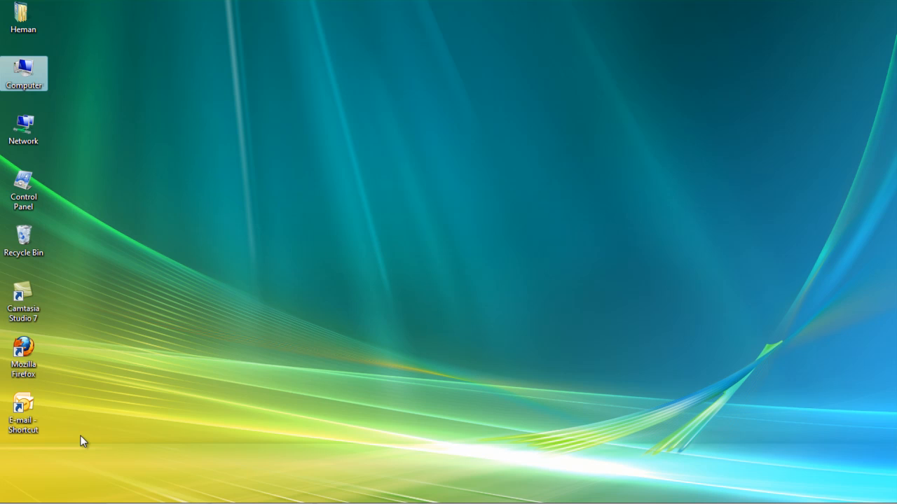
key(super+e)
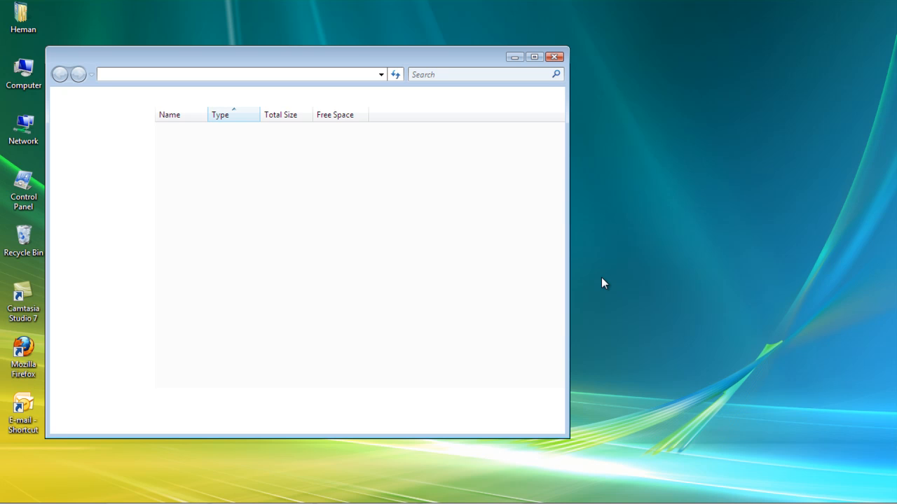
right_click(602, 279)
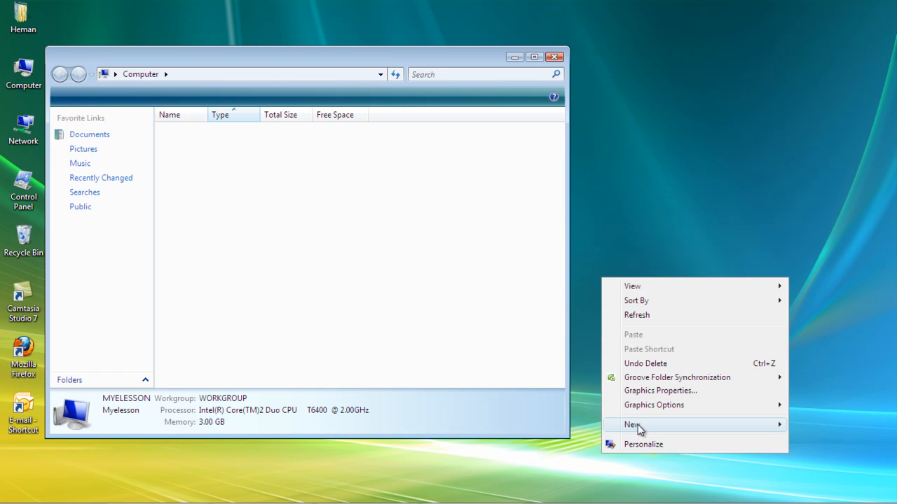
mouse_move(639, 430)
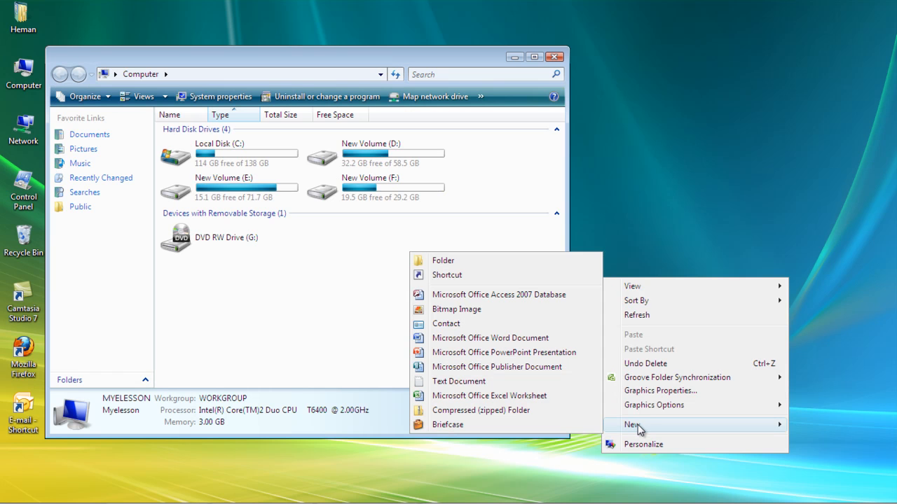
click(539, 397)
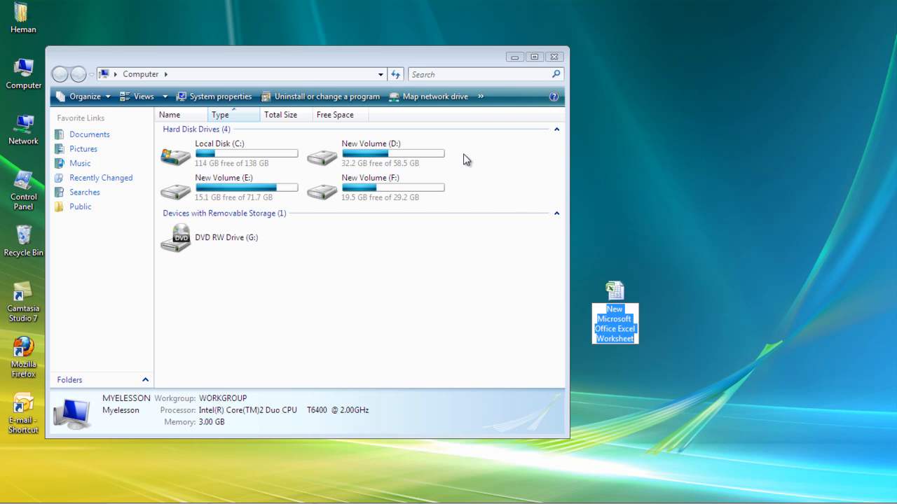
click(619, 291)
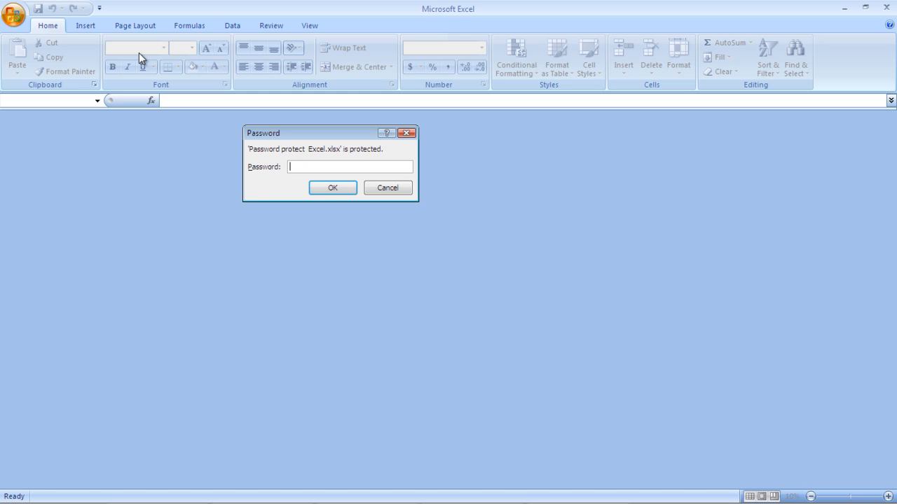
Step: Enter the workbook's open password to unlock 'Password protect Excel.xlsx'
text(12345678)
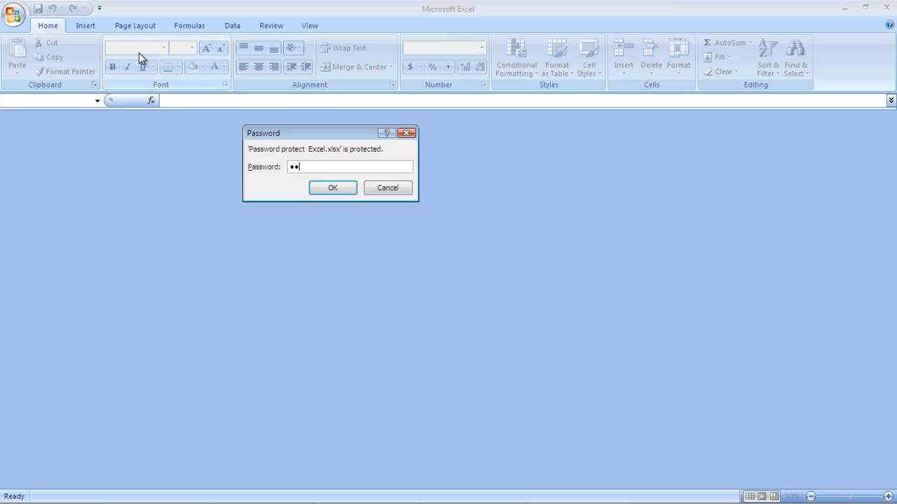
text(9)
key(Return)
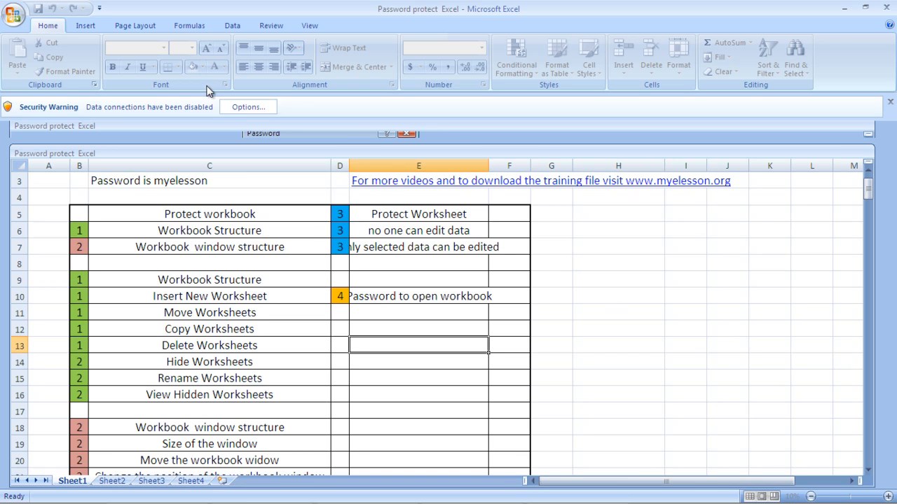
Step: Enable the blocked data-connection content via Security Warning options, then minimise Excel
click(250, 109)
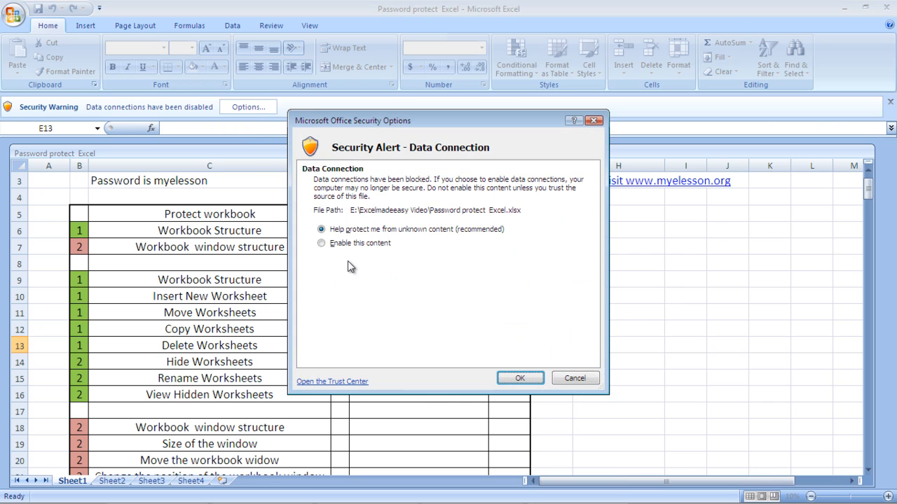
click(333, 245)
click(521, 378)
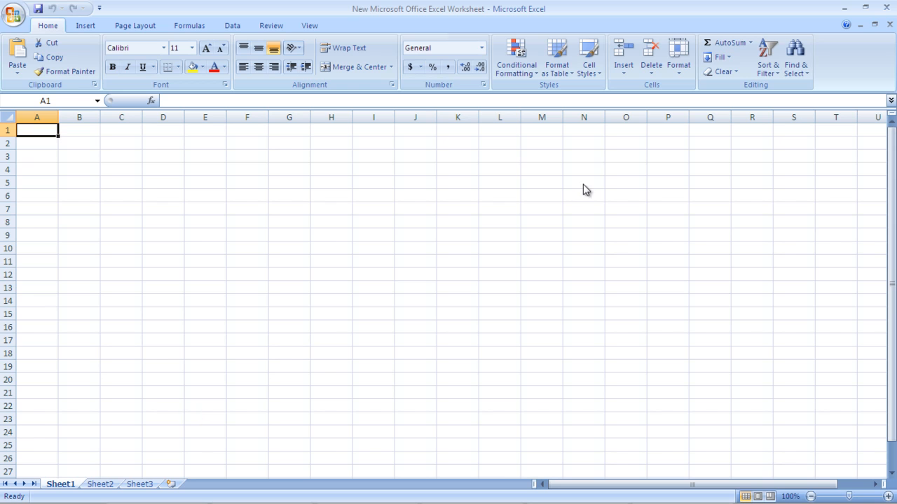
click(846, 7)
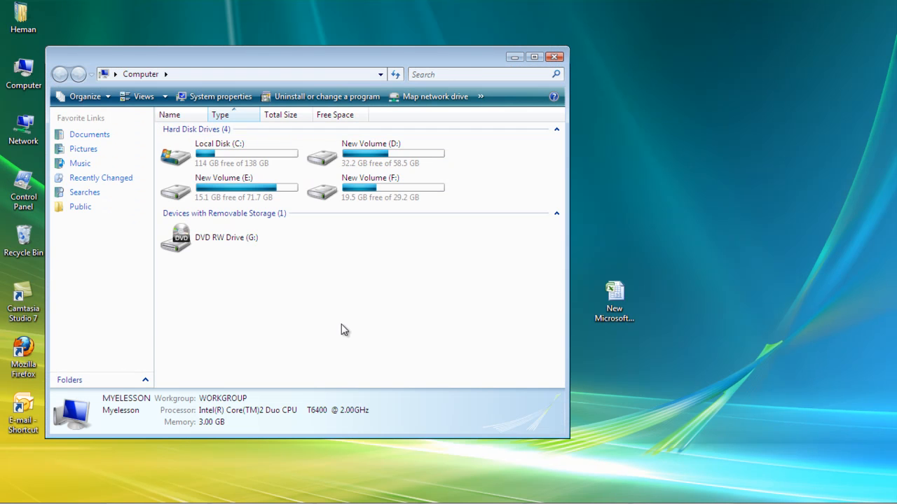
Step: Bring the Password protect Excel workbook back to the front from the taskbar
mouse_move(454, 499)
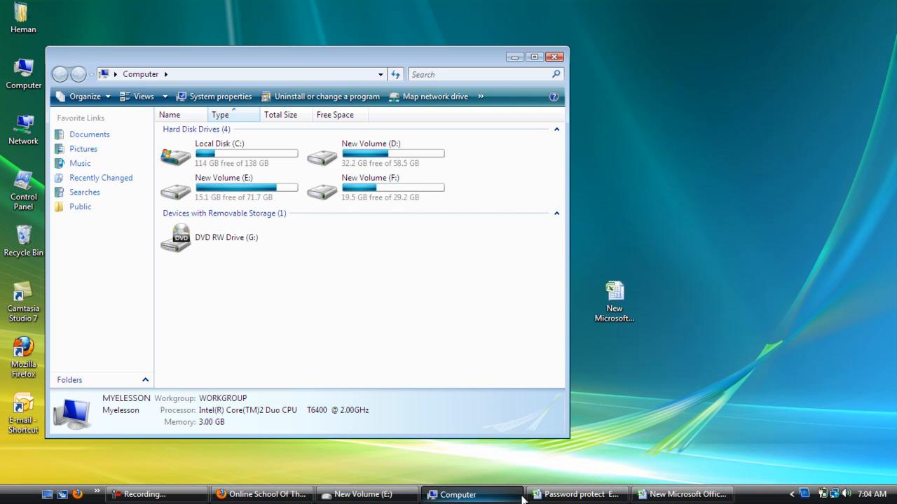
click(549, 496)
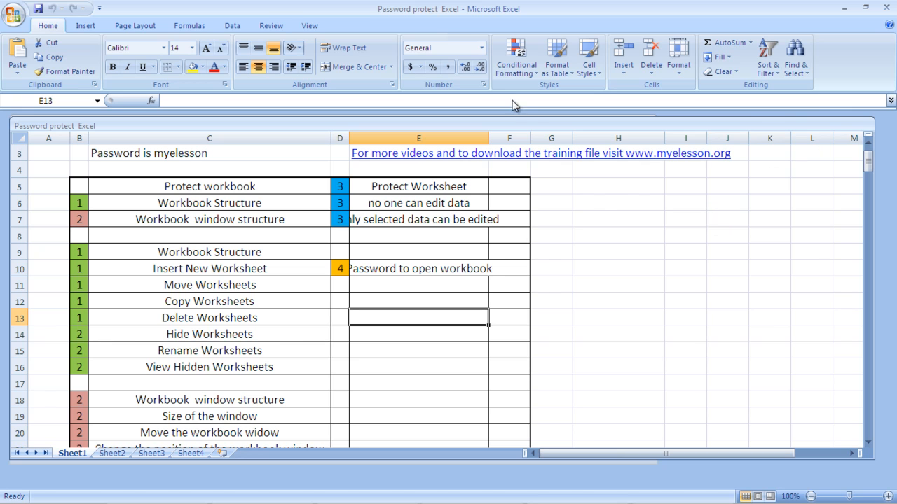
Step: Turn off Protect Structure and Windows on the workbook by entering the workbook password
click(270, 27)
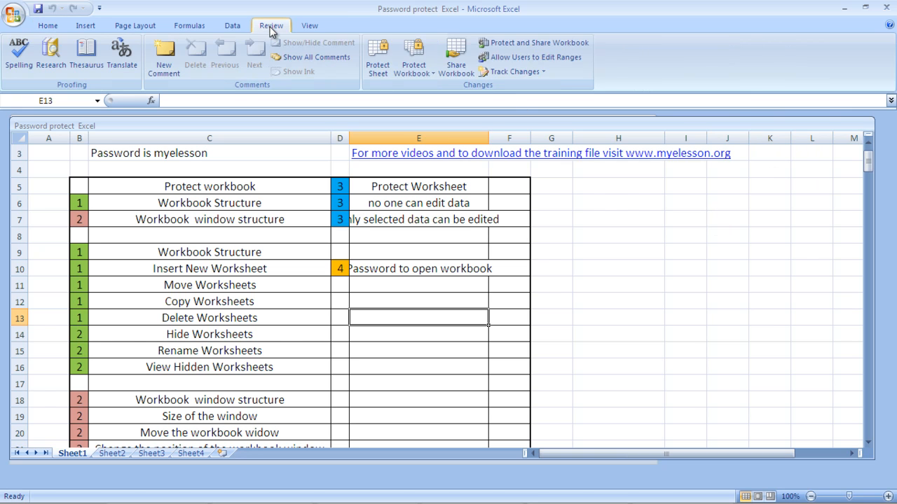
click(412, 60)
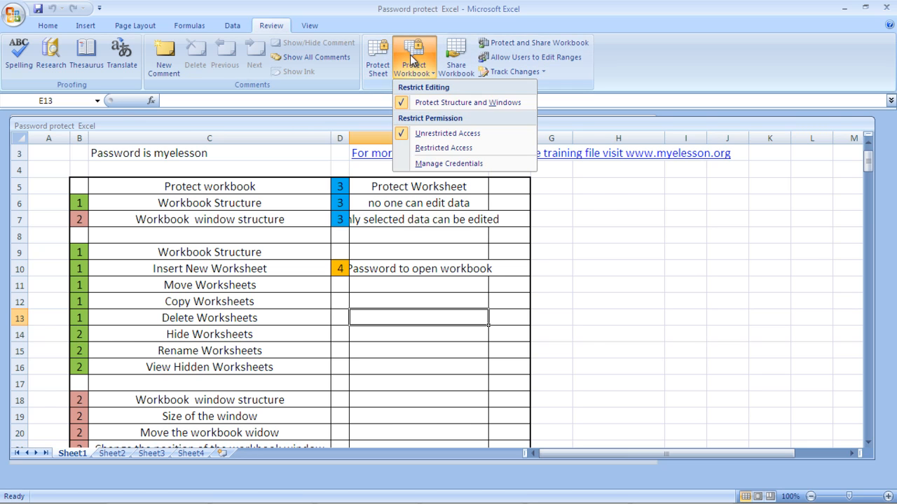
click(418, 103)
text(myelesson)
key(Return)
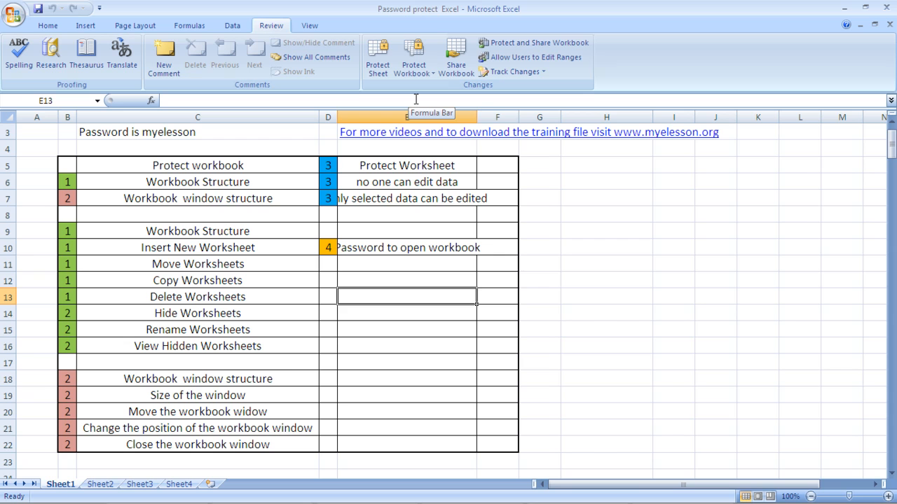
Step: Widen column E so 'only selected data can be edited' fits fully
key(Right)
key(Right)
key(Up)
key(Up)
key(Up)
key(Up)
key(Left)
key(Up)
key(Up)
key(Up)
key(Up)
key(Left)
key(Left)
key(Right)
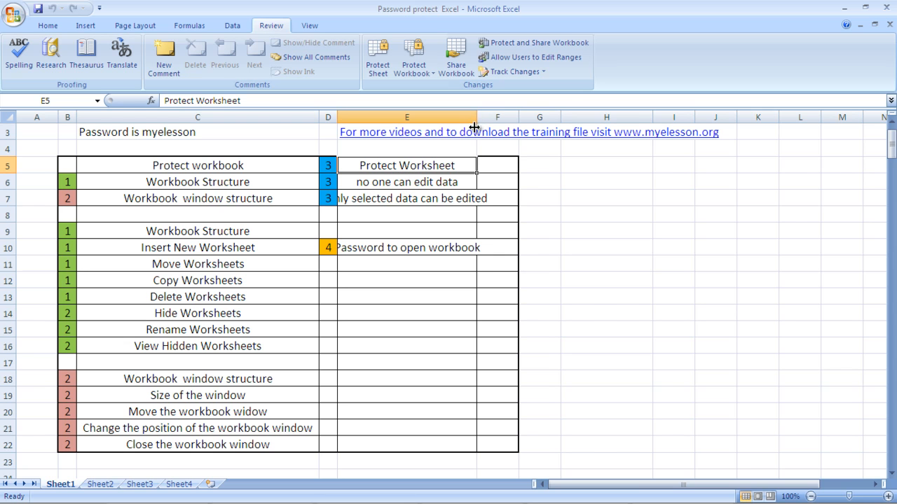
drag(476, 116, 498, 116)
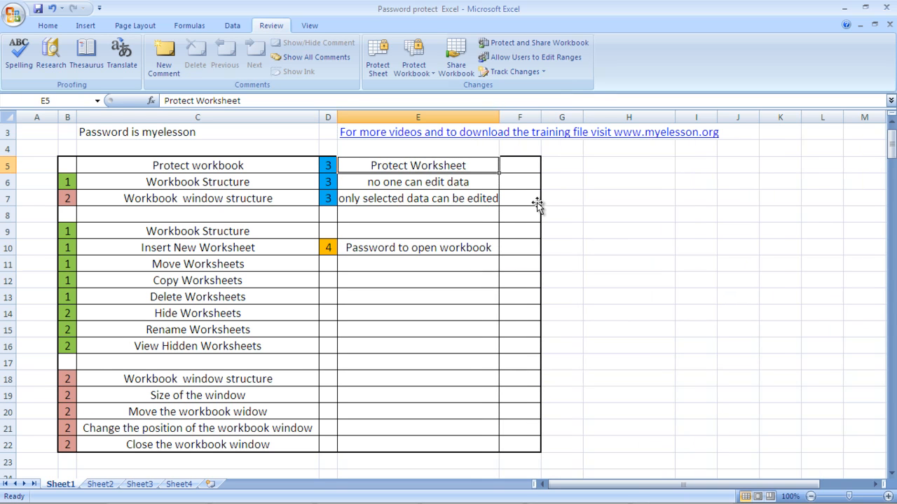
Step: Move the selection from F5 back to the Workbook Structure cell C6
click(529, 171)
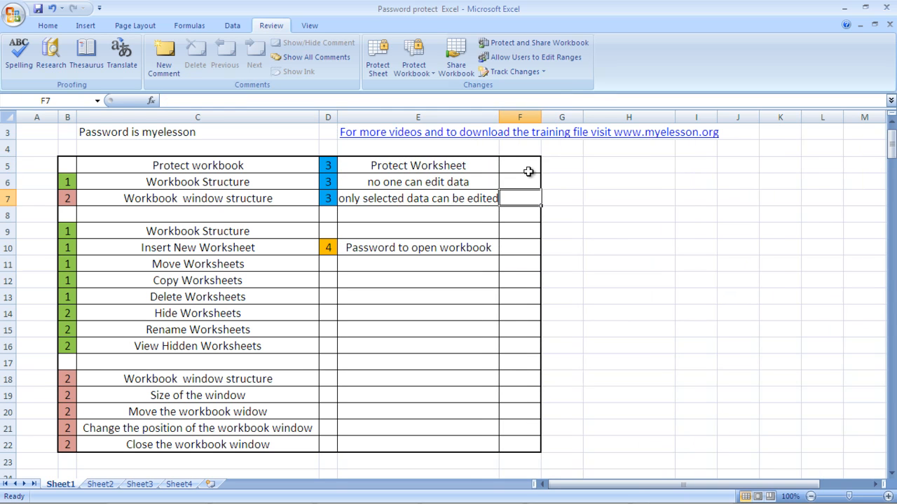
key(Left)
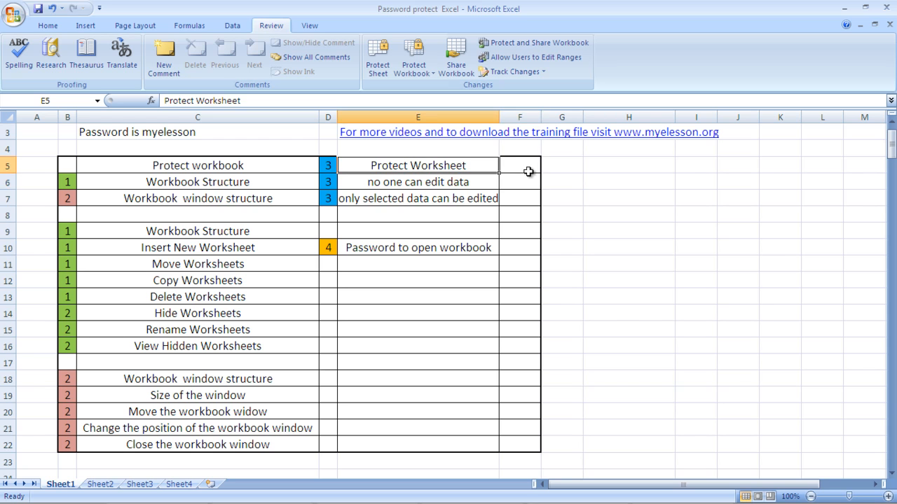
key(Left)
key(Left)
key(Down)
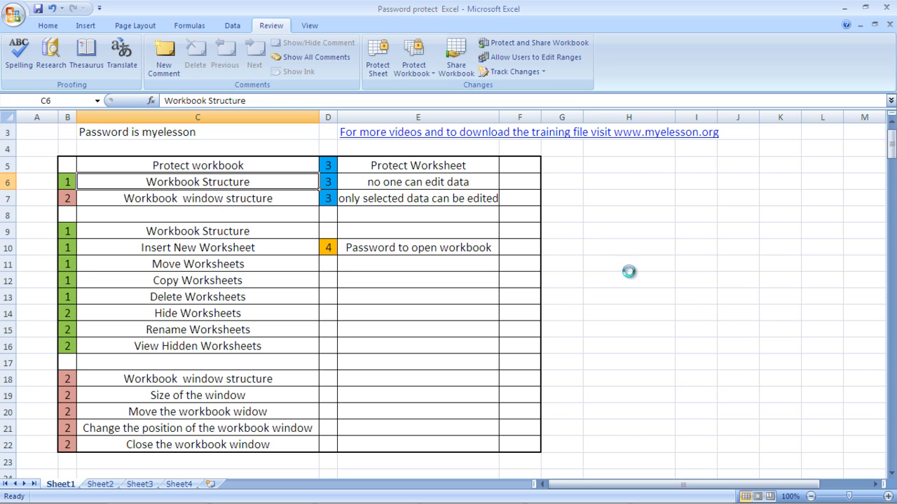
Step: Password-protect Sheet1, allowing users only to select locked and unlocked cells
click(375, 48)
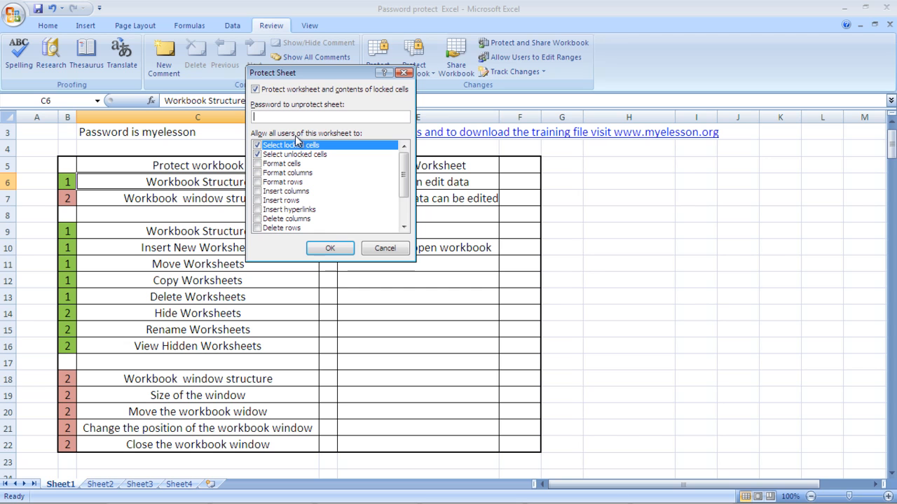
text(myelesson)
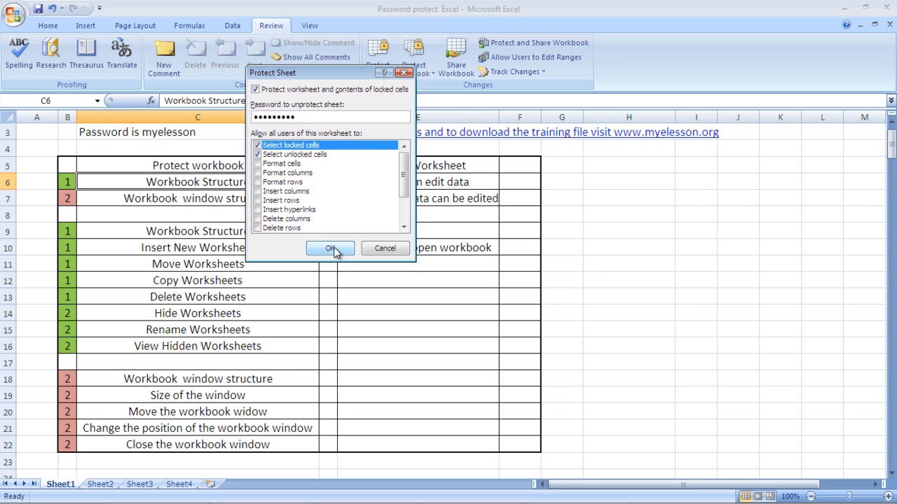
click(331, 248)
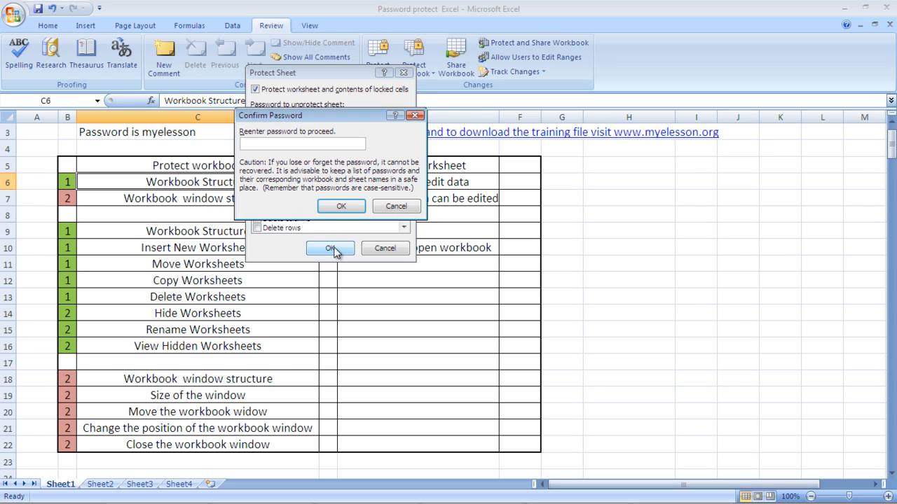
text(myeless)
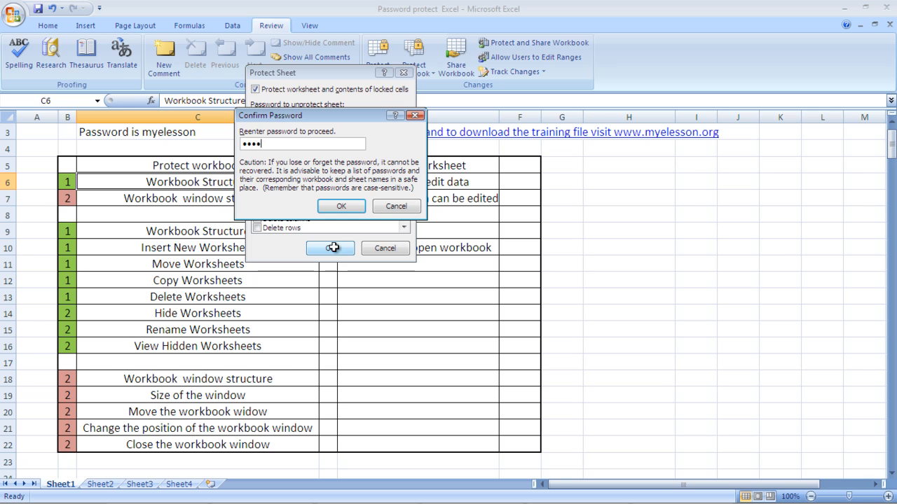
text(on)
key(Return)
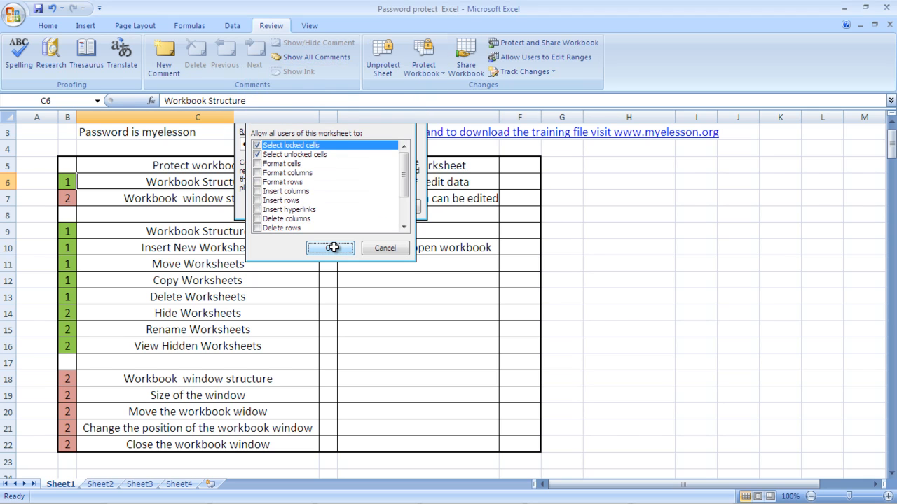
click(413, 181)
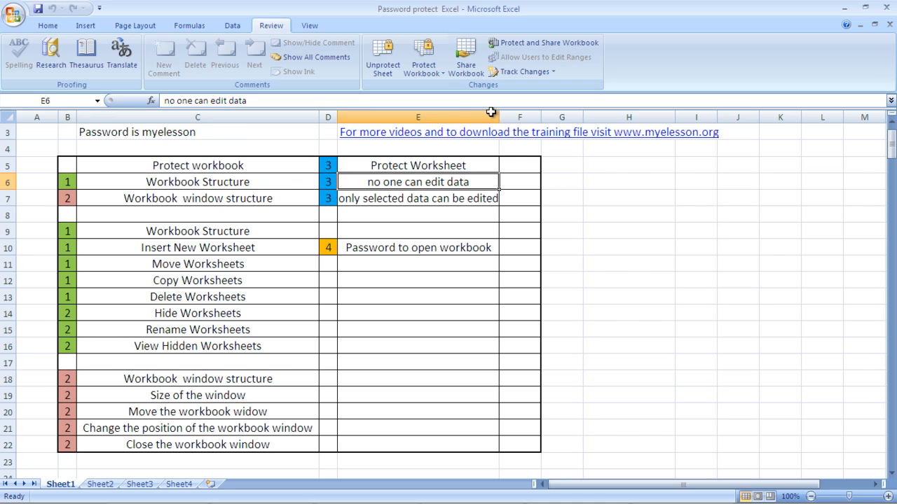
click(508, 158)
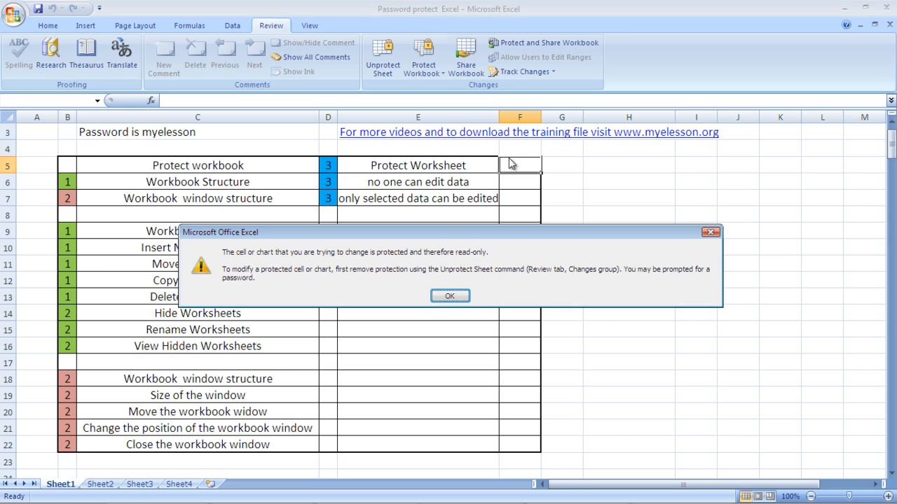
click(453, 296)
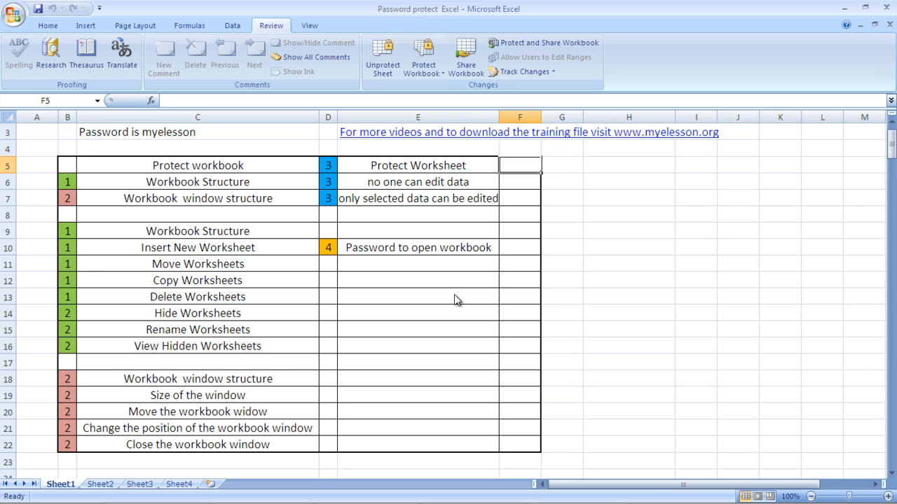
Step: Unprotect Sheet1 by entering its sheet password
click(389, 46)
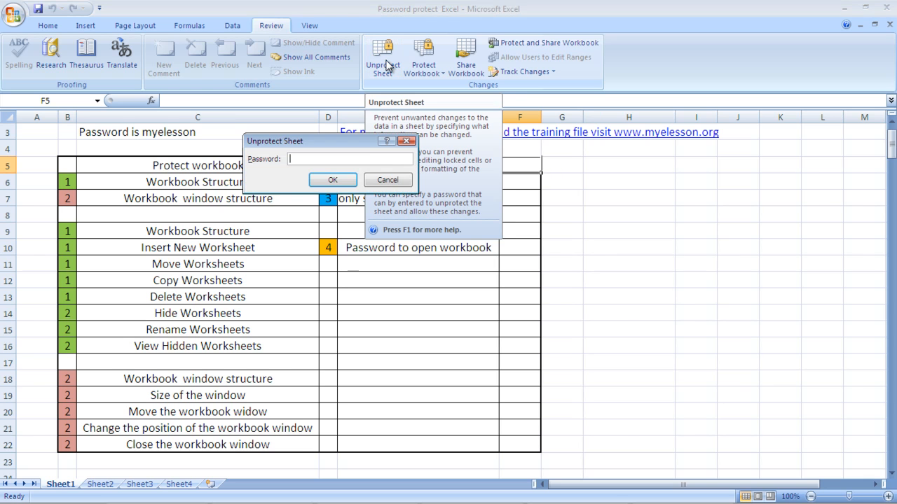
text(myelesson)
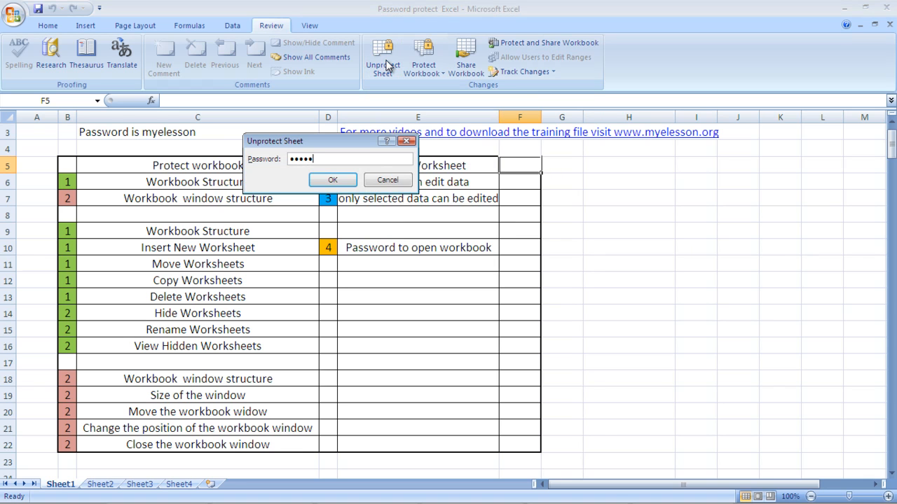
key(Return)
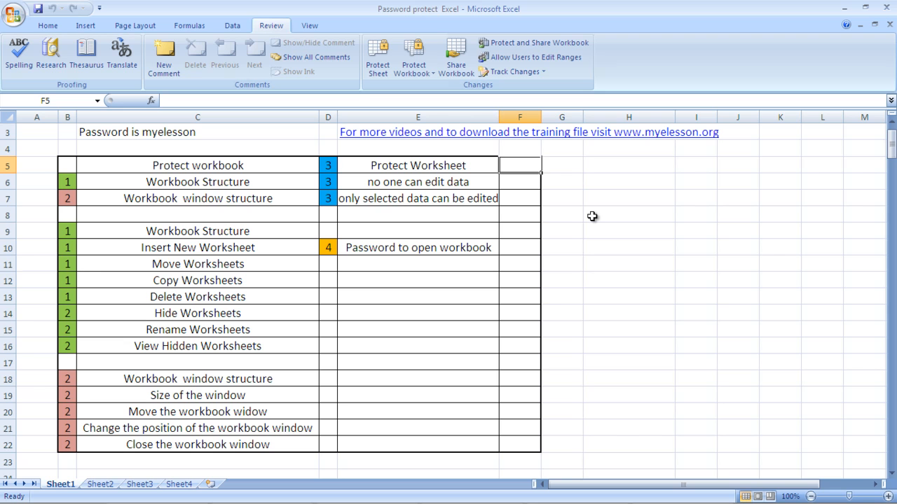
Step: Select the empty cells F5 through F22 in column F
key(shift+Down)
key(shift+Down)
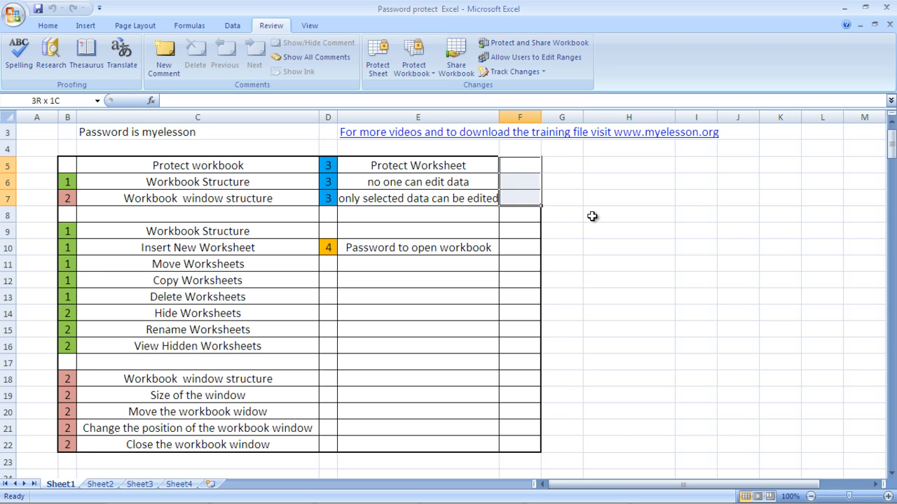
key(shift+Down)
key(shift+Down)
key(shift+Down)
key(shift+Down)
key(shift+Down)
key(shift+Down)
key(shift+Down)
key(shift+Down)
key(shift+Down)
key(shift+Down)
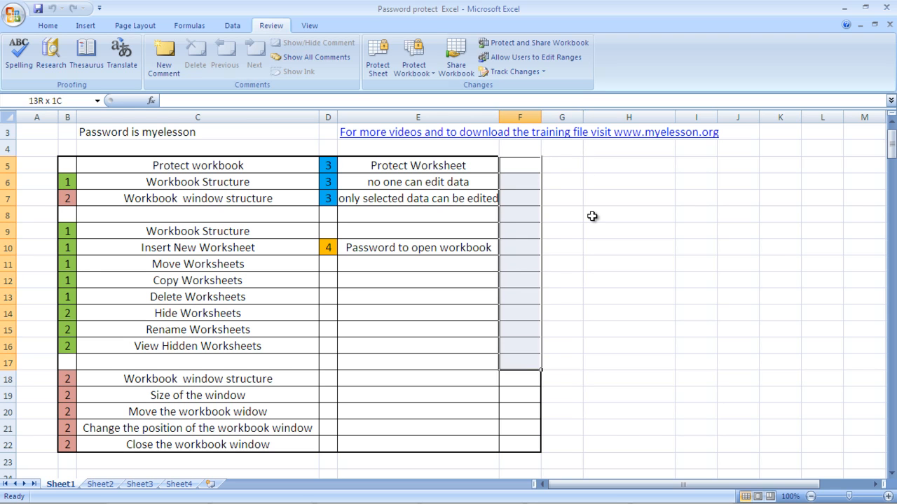
key(shift+Down)
key(shift+Down)
key(shift+Down)
key(shift+Down)
key(shift+Down)
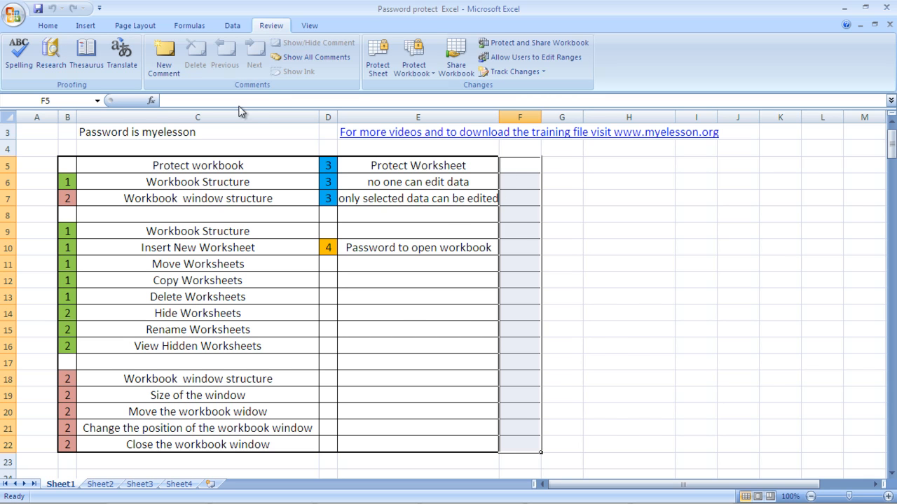
click(41, 25)
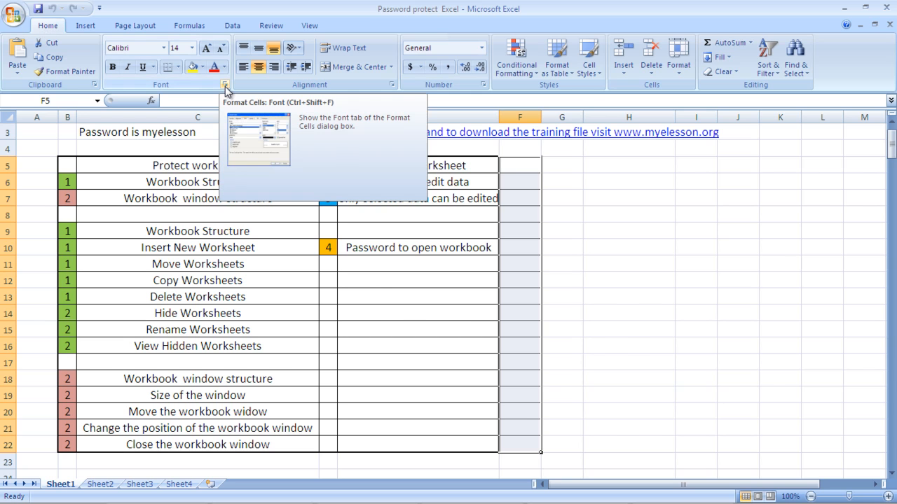
Step: Clear the Locked option on the Format Cells Protection tab for F5:F22
click(393, 84)
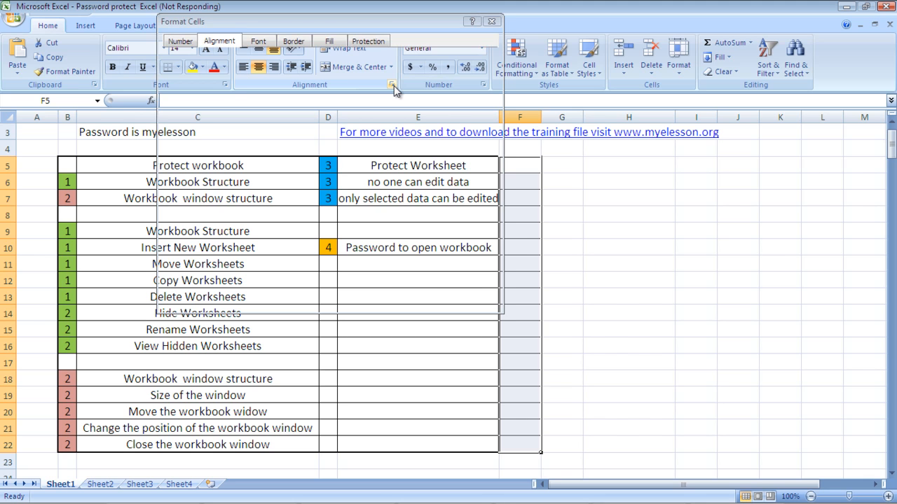
click(369, 41)
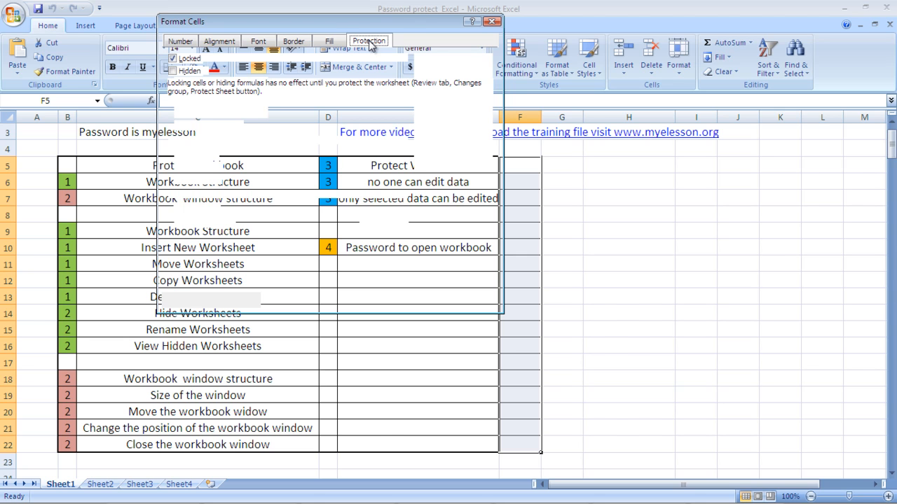
drag(405, 24, 612, 101)
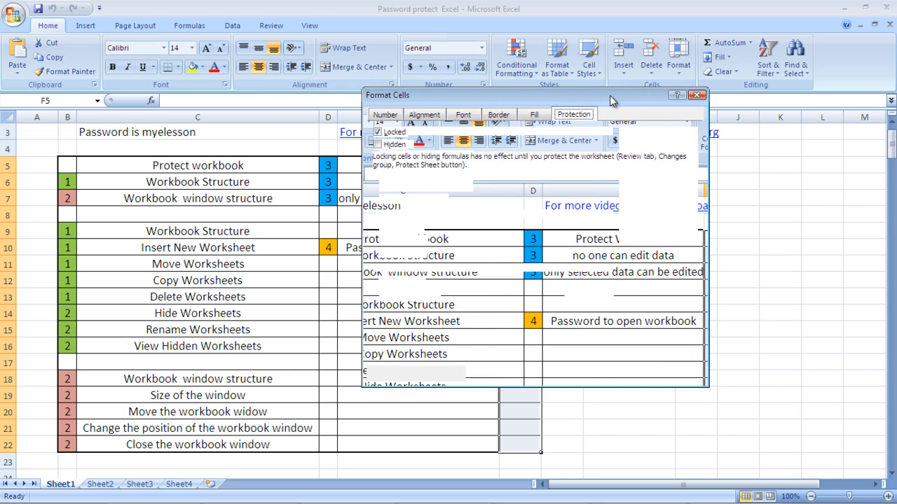
click(695, 96)
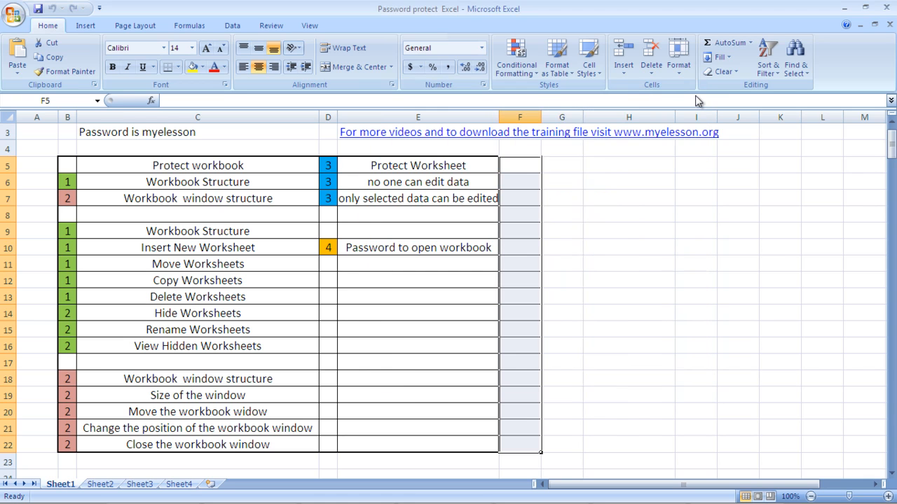
click(391, 85)
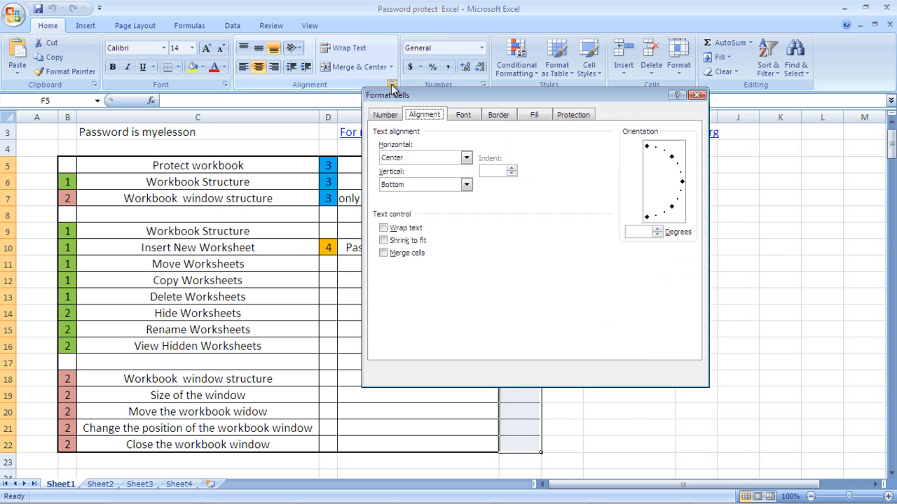
click(586, 117)
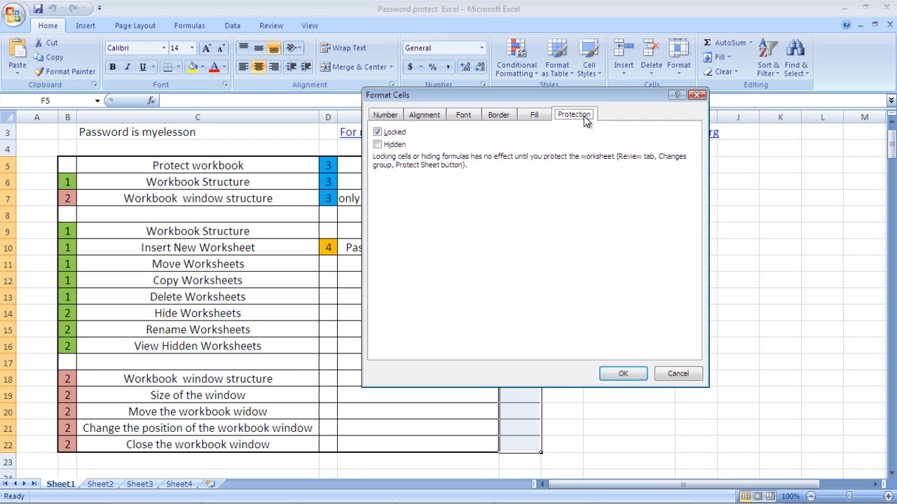
click(378, 132)
click(379, 133)
click(614, 372)
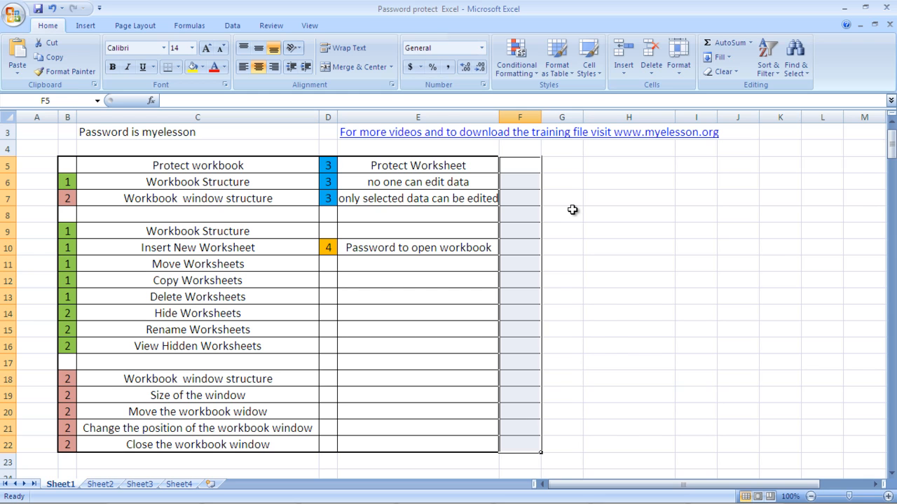
Step: Enter test text 'ldkhfldkfldkj' in F5 and 'ssflsafs'fsd'' in F7
key(Right)
key(Left)
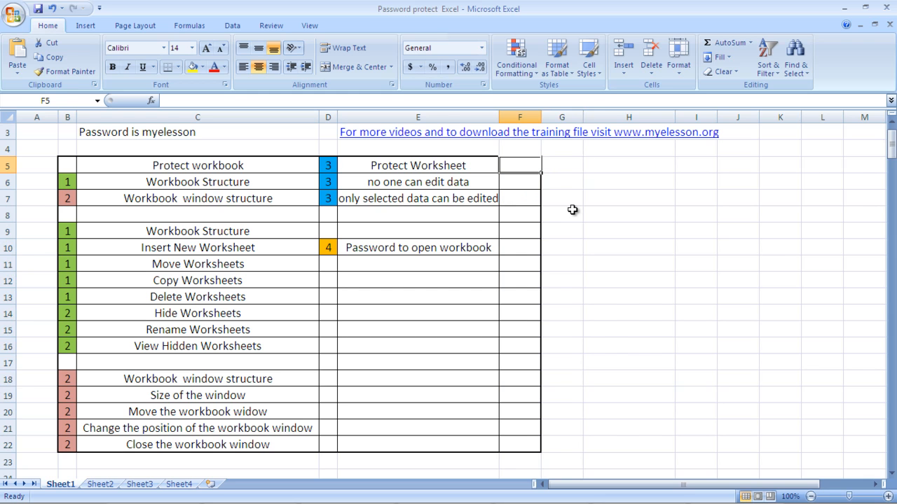
text(ldkhfldkfldkj)
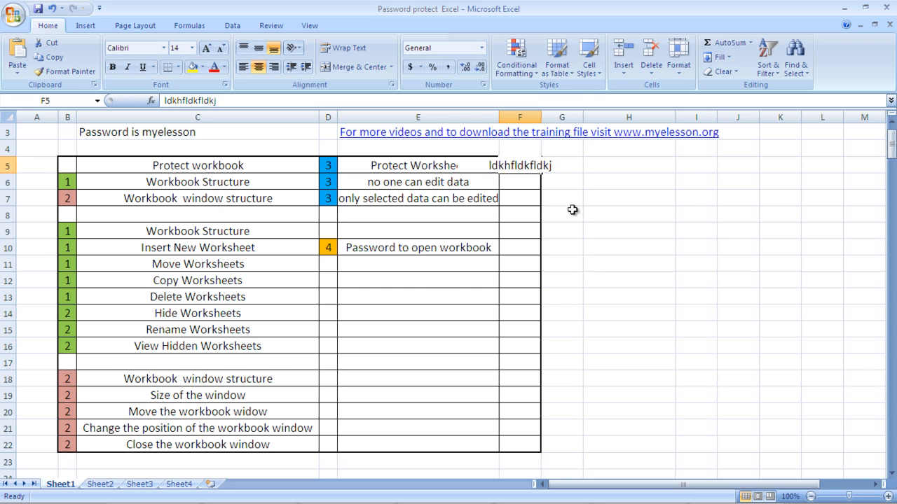
key(Return)
key(Return)
text(ssflsafs'fsd')
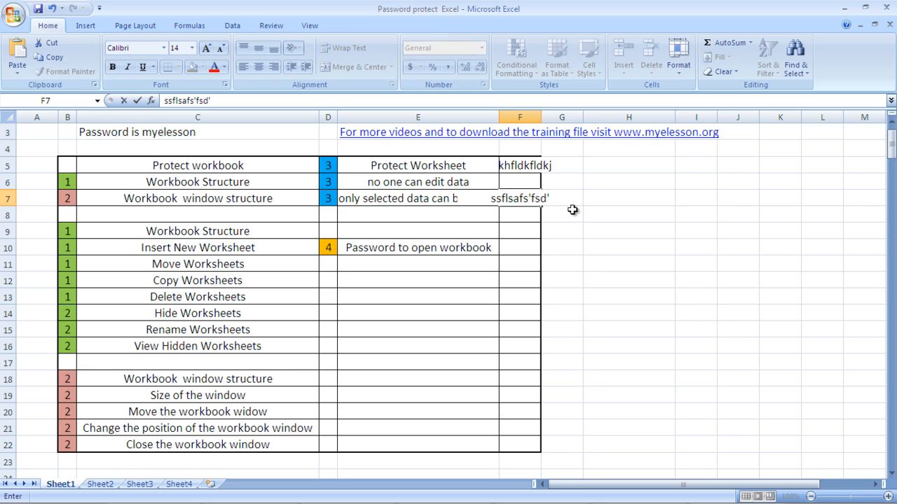
click(606, 247)
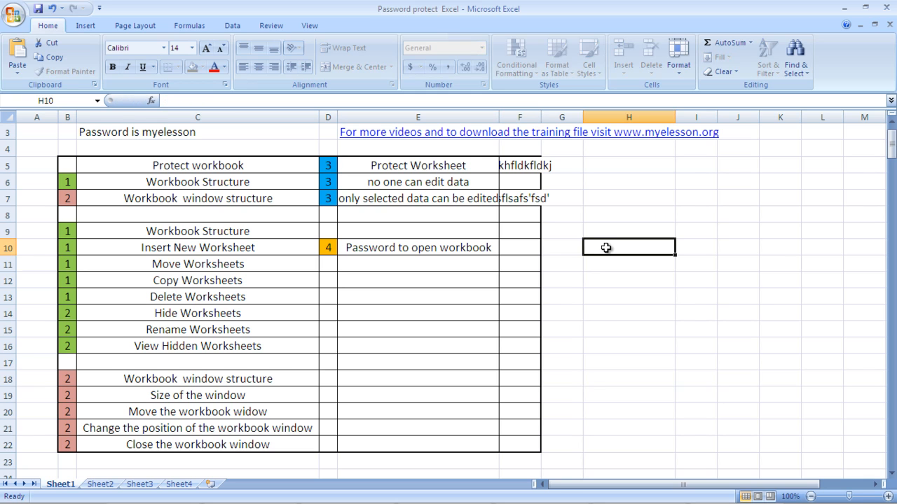
click(438, 247)
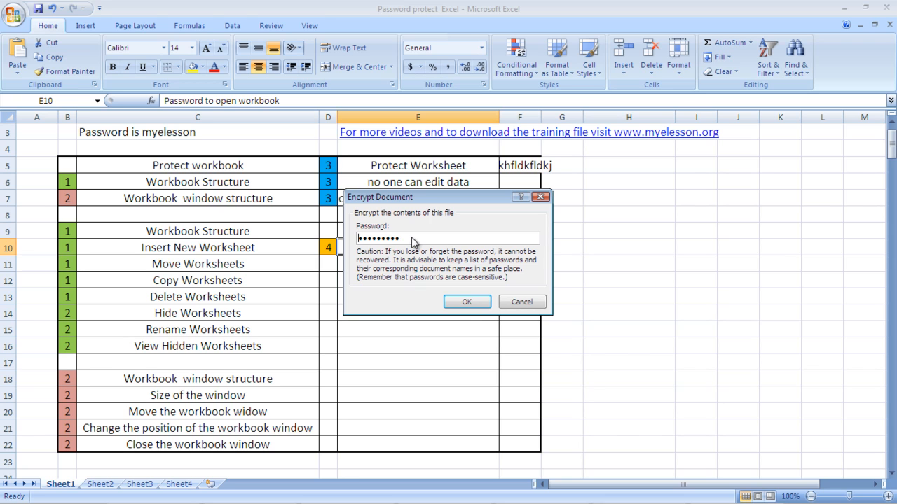
Step: Confirm the encryption password in the Encrypt Document dialog
click(465, 302)
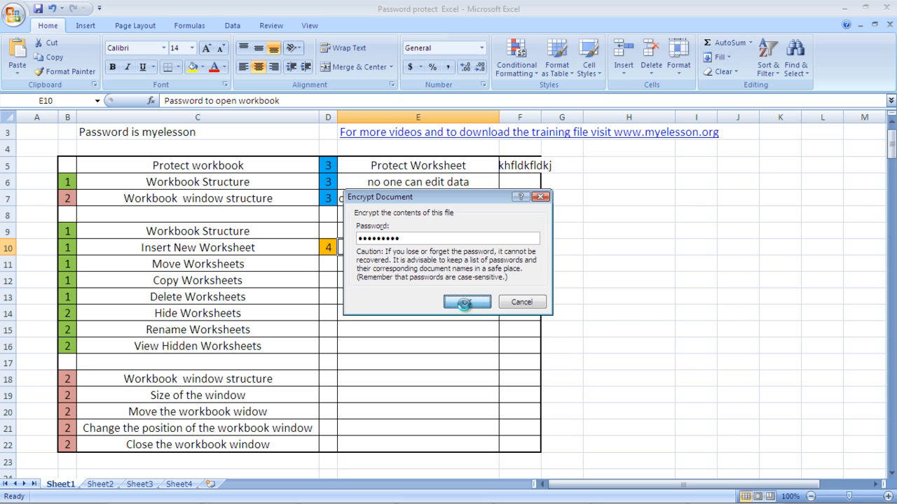